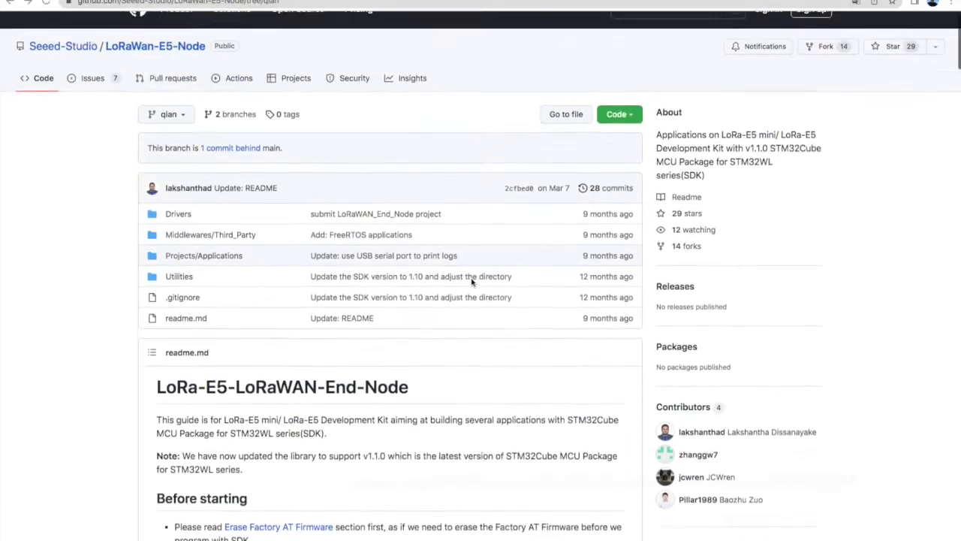
# Step: Check the ZIP download option for the qian branch of LoRaWan-E5-Node and read through its readme
pyautogui.click(634, 138)
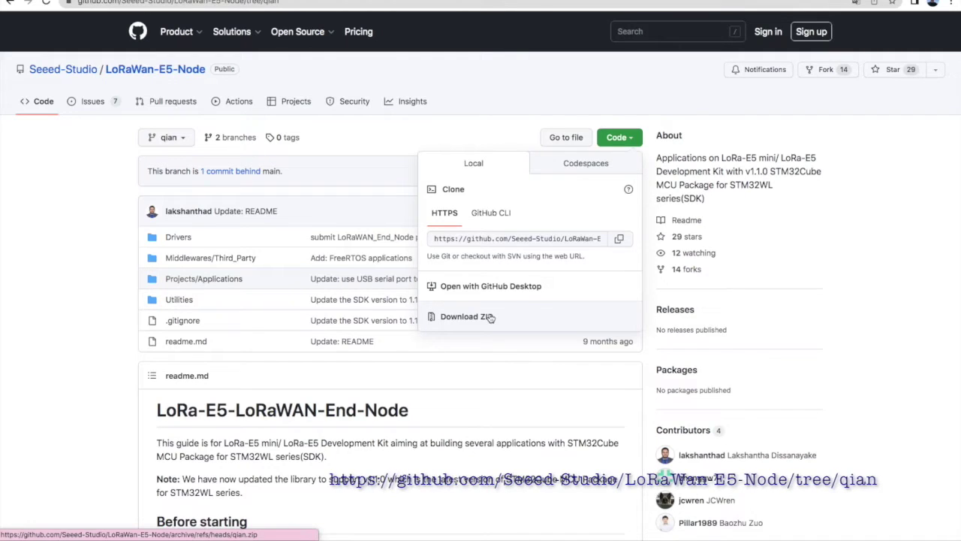
pyautogui.click(675, 252)
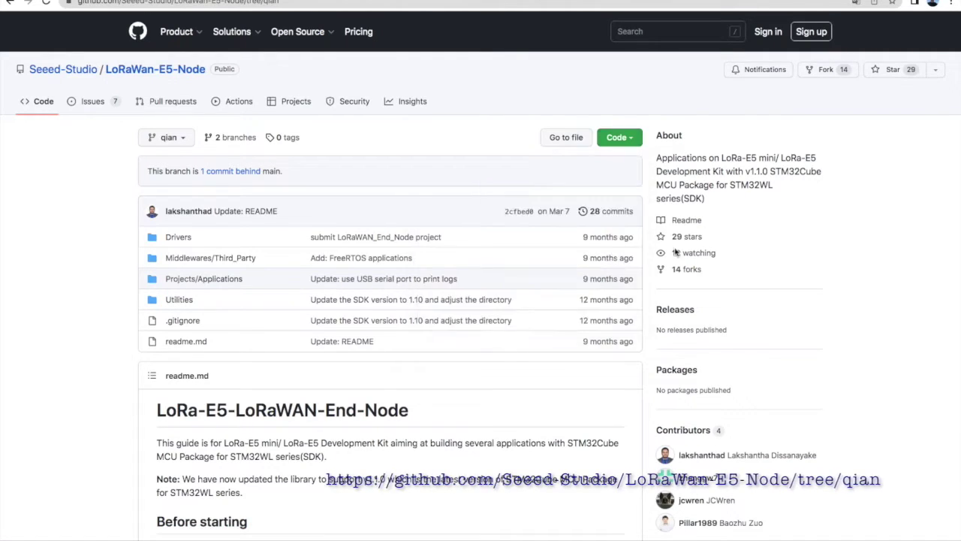
pyautogui.scroll(-6, 359, 380)
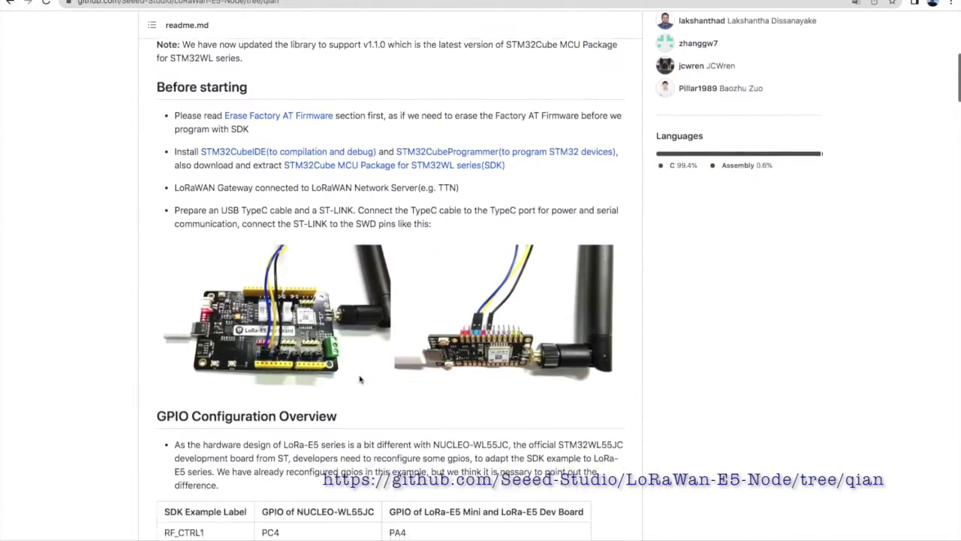
pyautogui.scroll(-7, 360, 379)
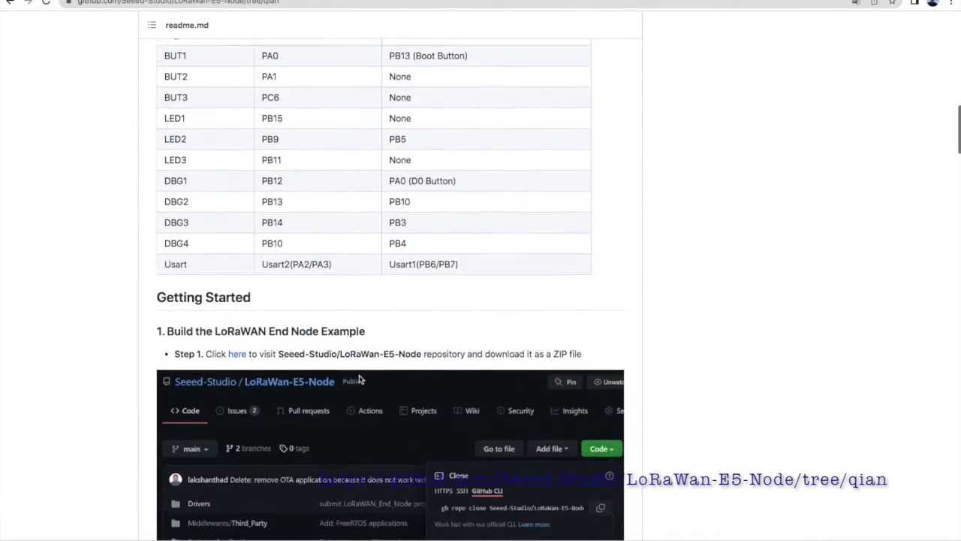
pyautogui.scroll(-10, 359, 379)
pyautogui.scroll(-2, 359, 379)
pyautogui.scroll(15, 360, 381)
pyautogui.scroll(8, 361, 381)
pyautogui.scroll(3, 360, 380)
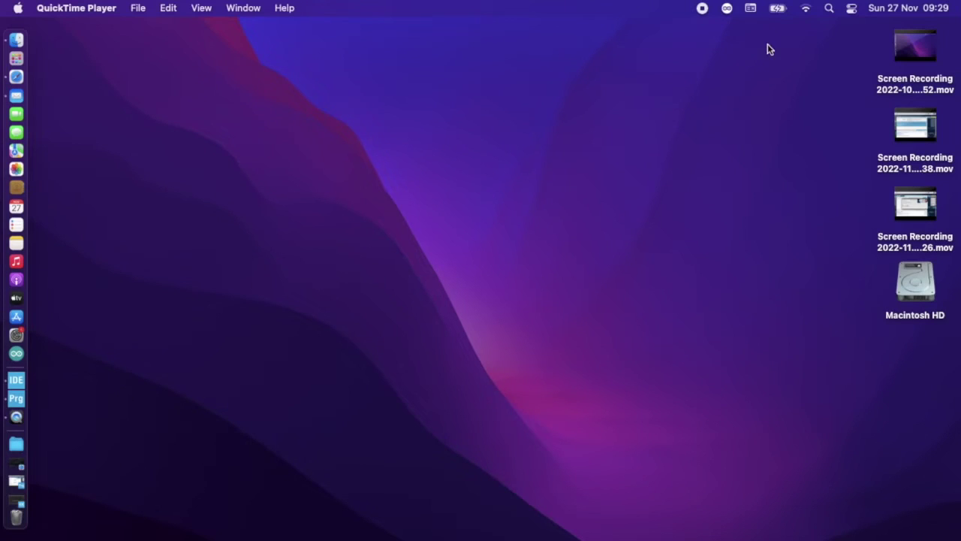
# Step: Switch to Finder and look inside the LoRaWan-E5-Node-qian-2 folder in Downloads
pyautogui.click(16, 40)
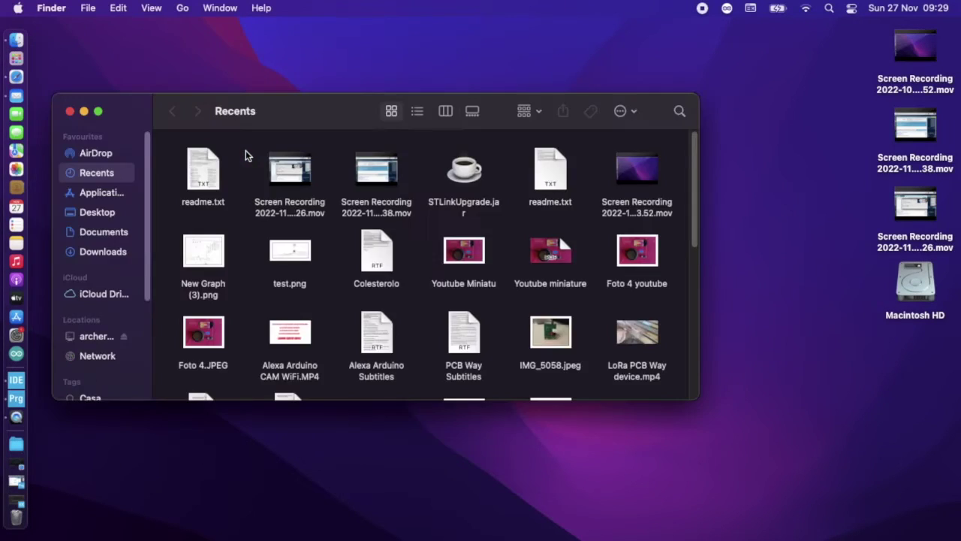
pyautogui.click(95, 254)
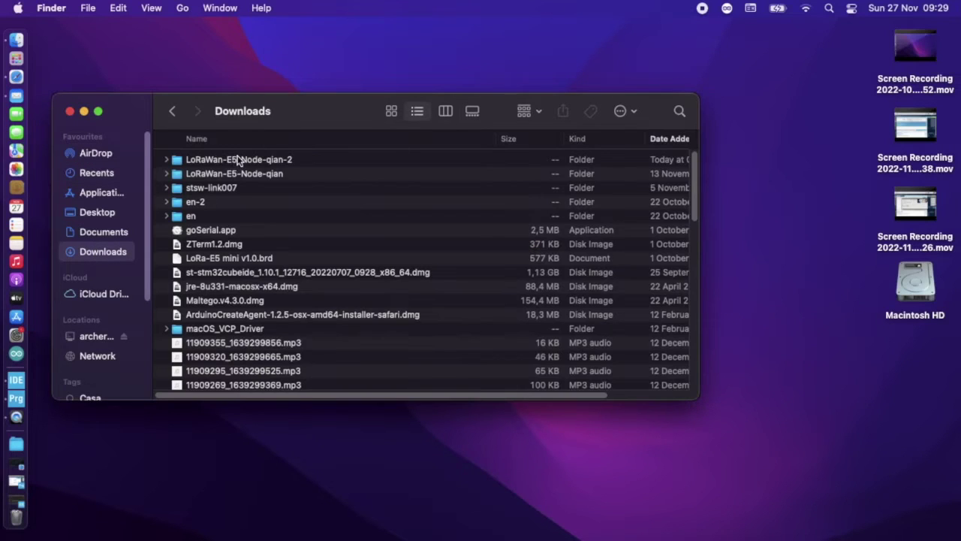
pyautogui.click(236, 160)
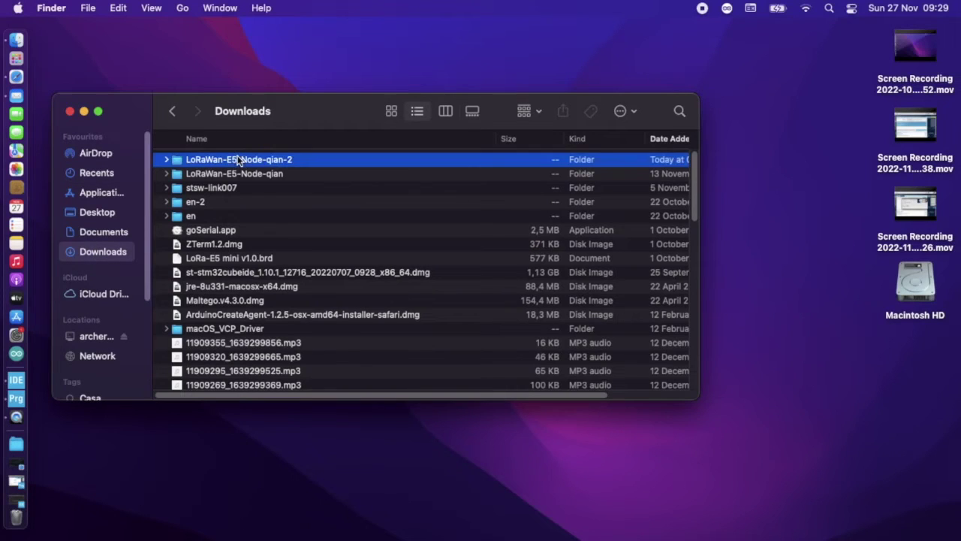
pyautogui.click(164, 159)
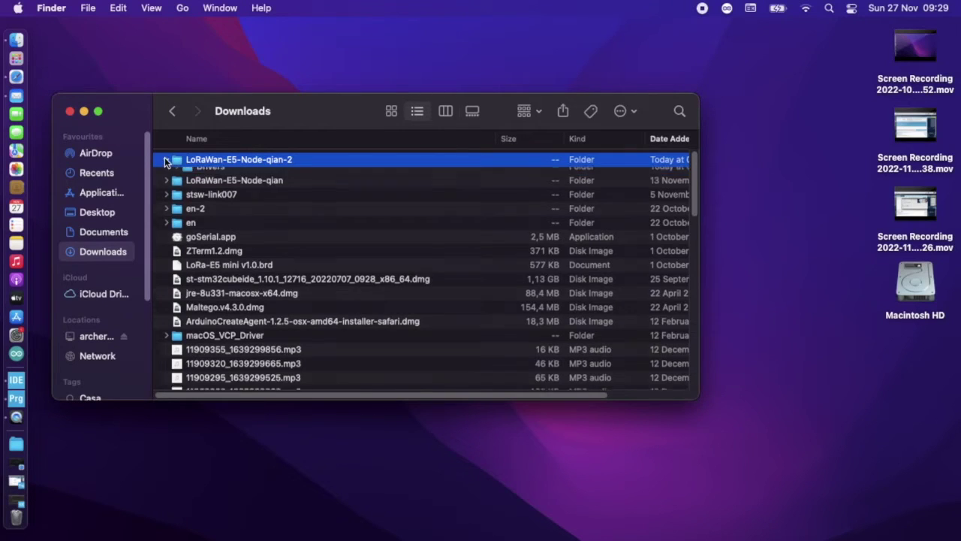
pyautogui.click(165, 159)
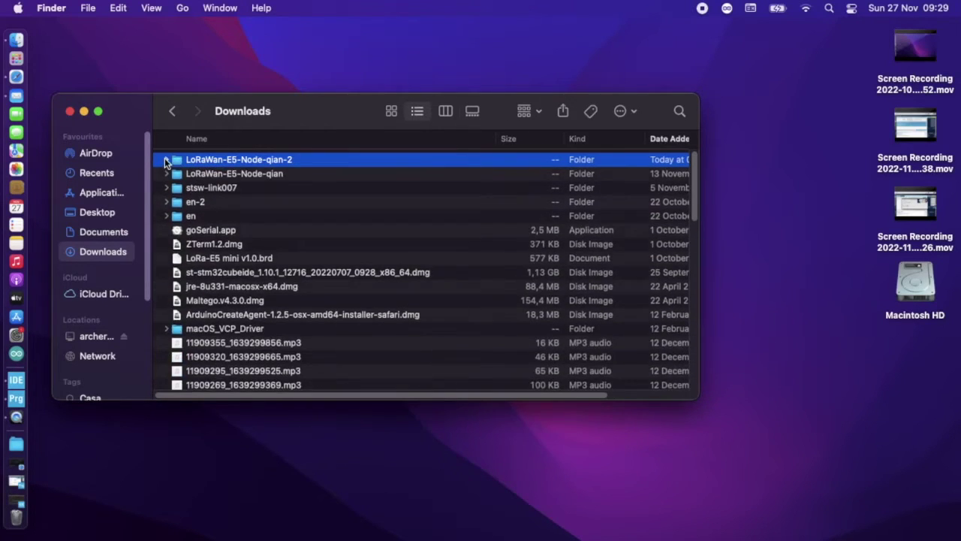
# Step: Switch to STM32CubeIDE and start importing a project from a directory in the file system
pyautogui.click(16, 381)
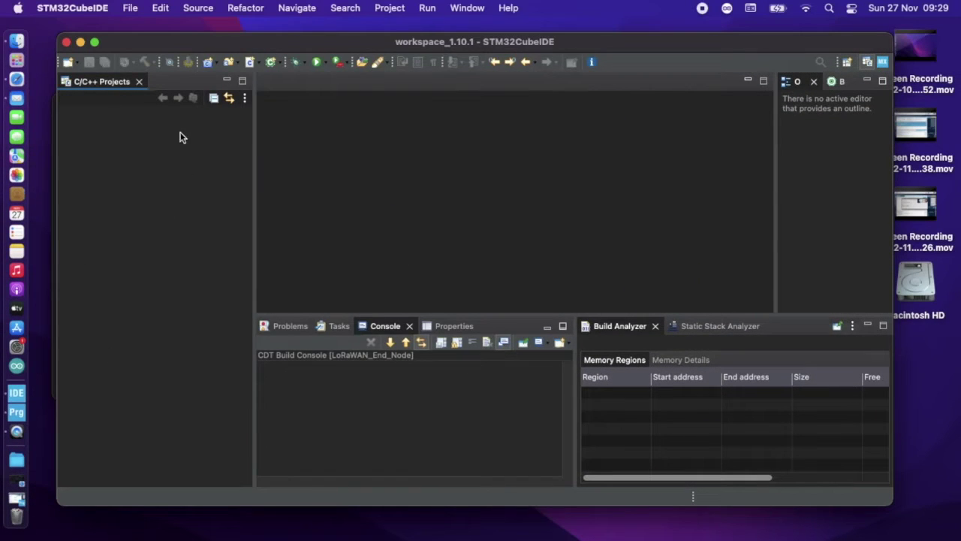
pyautogui.click(131, 9)
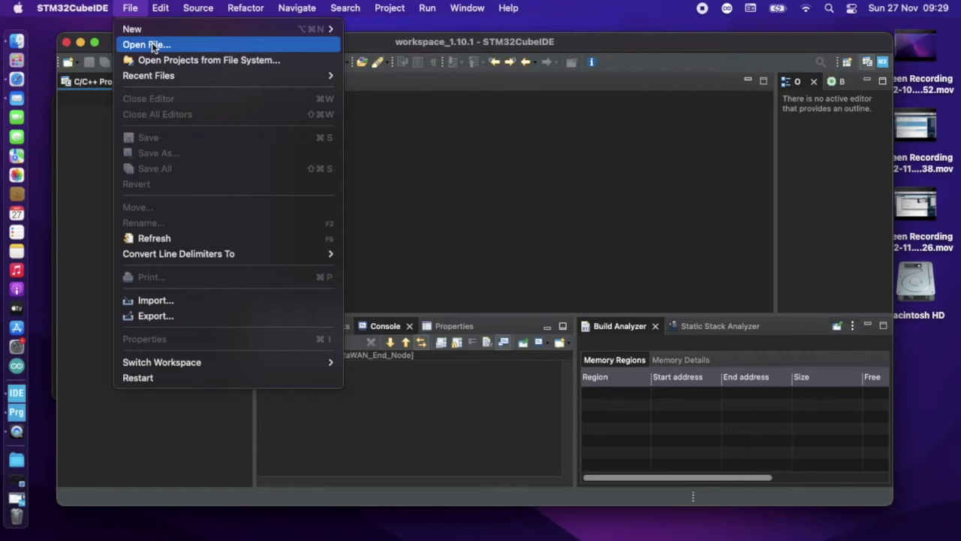
pyautogui.click(153, 60)
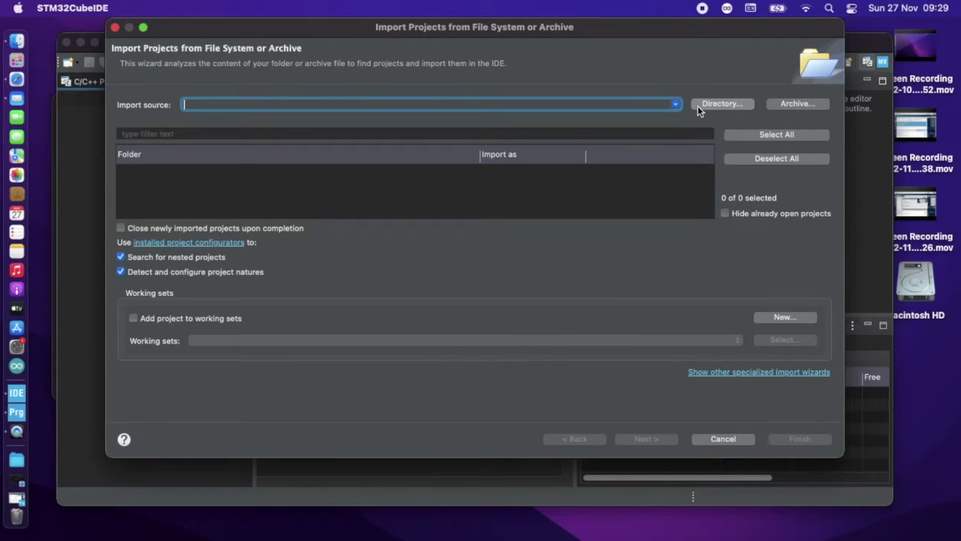
pyautogui.click(698, 106)
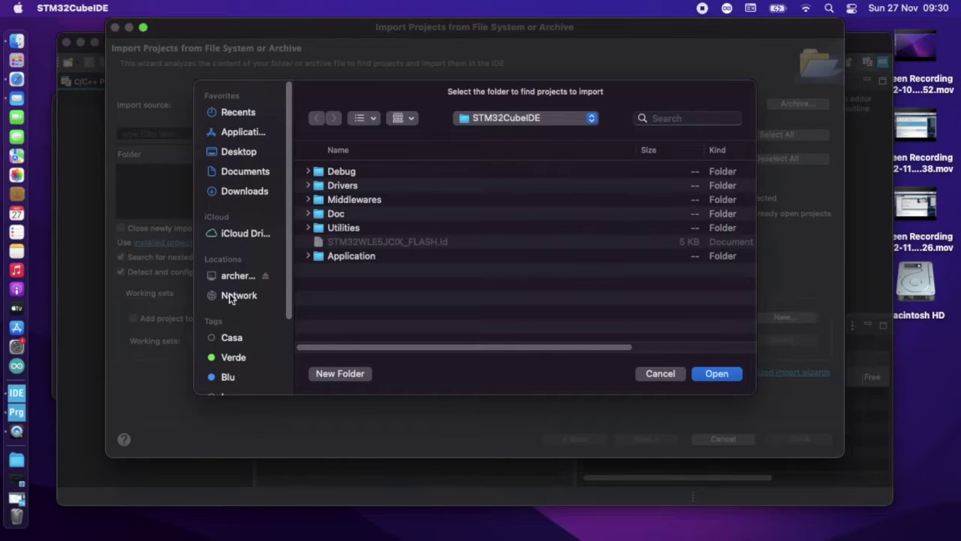
# Step: Import the project in Downloads/LoRaWan-E5-Node-qian-2/Projects/Applications/LoRaWAN/LoRaWAN_End_Node/STM32CubeIDE
pyautogui.click(235, 190)
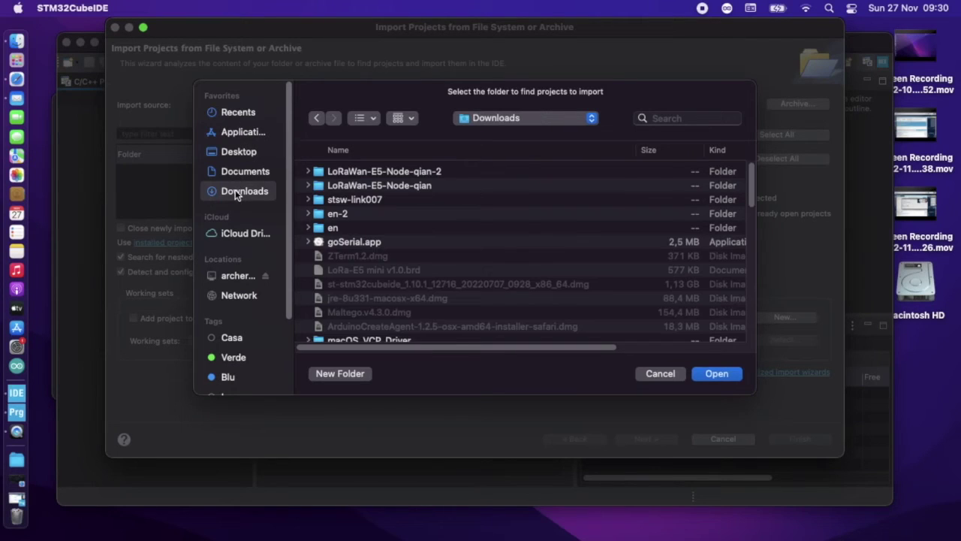
pyautogui.click(318, 173)
pyautogui.doubleClick(319, 173)
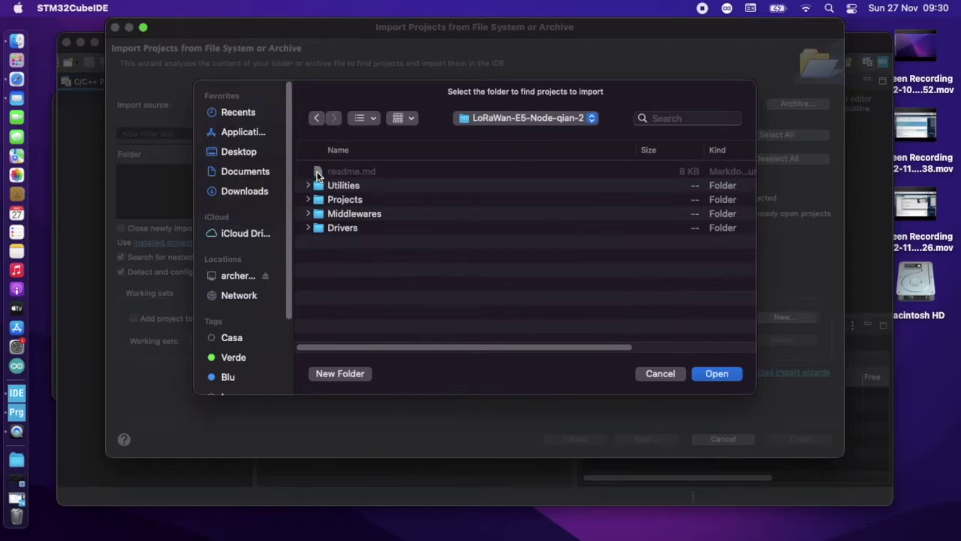
pyautogui.doubleClick(343, 199)
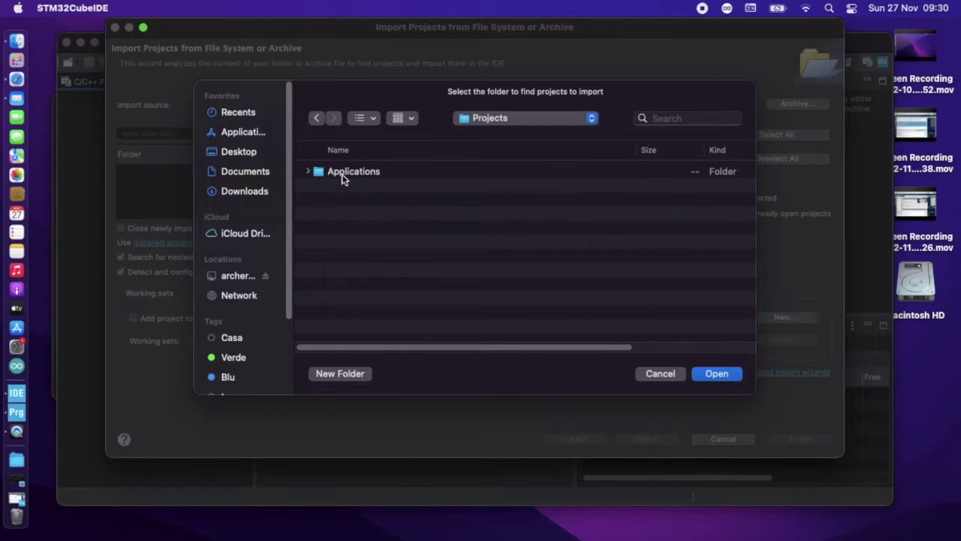
pyautogui.doubleClick(342, 173)
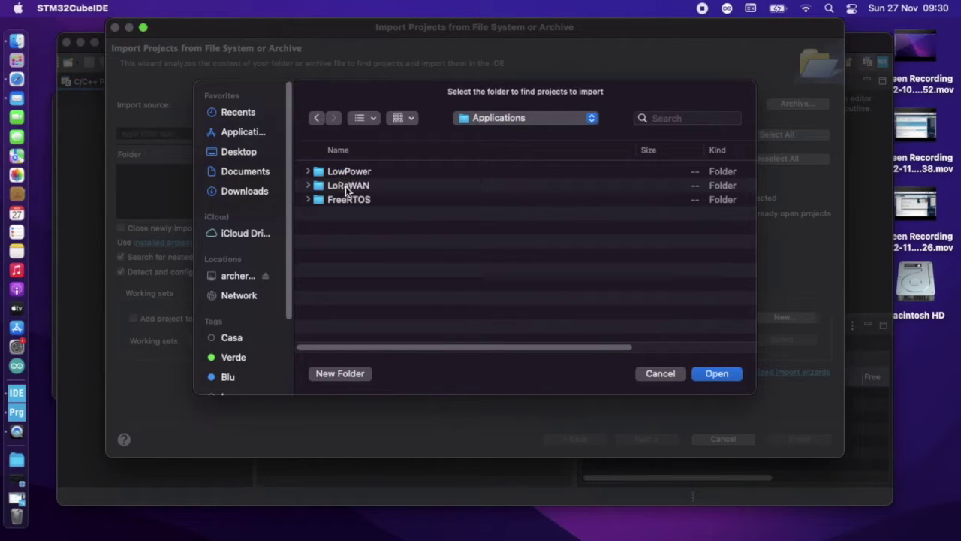
pyautogui.doubleClick(345, 186)
pyautogui.doubleClick(349, 171)
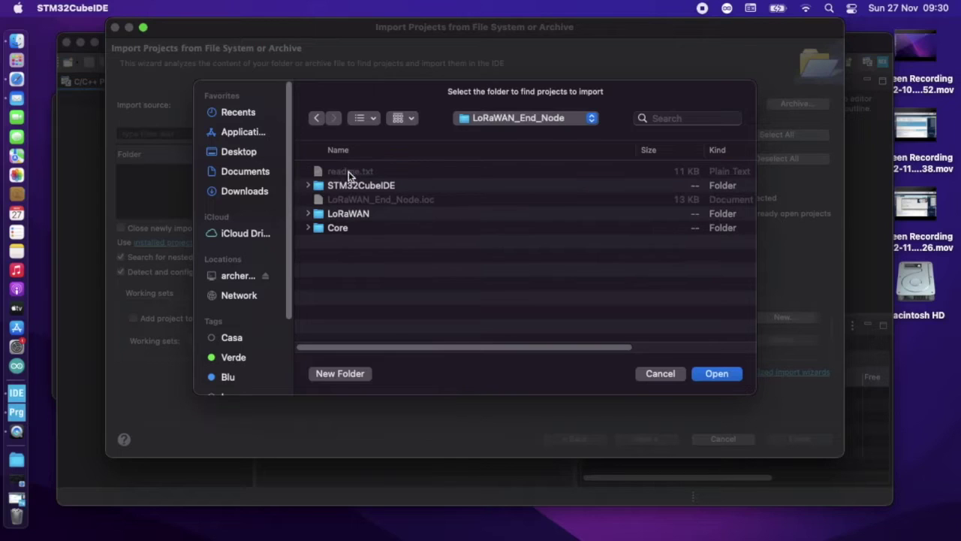
pyautogui.doubleClick(353, 186)
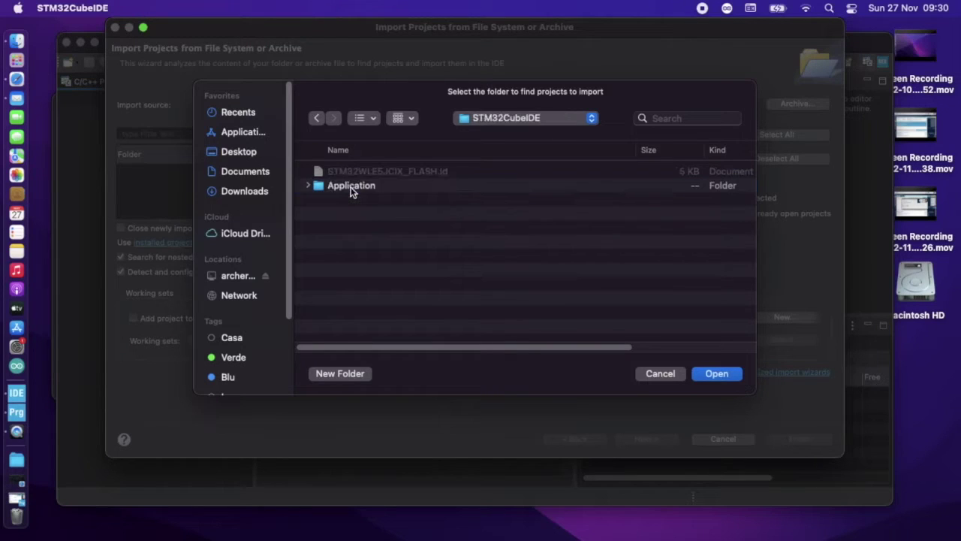
pyautogui.click(716, 374)
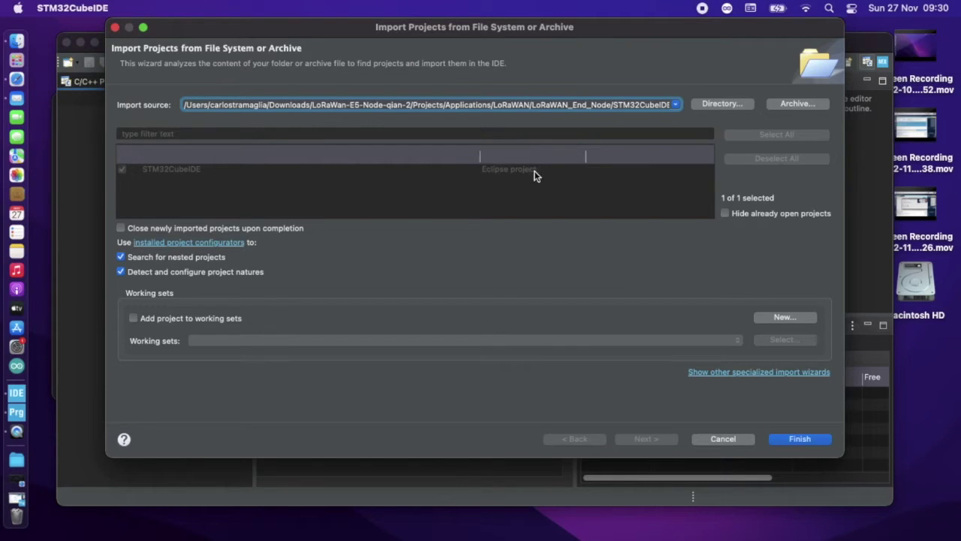
pyautogui.click(797, 442)
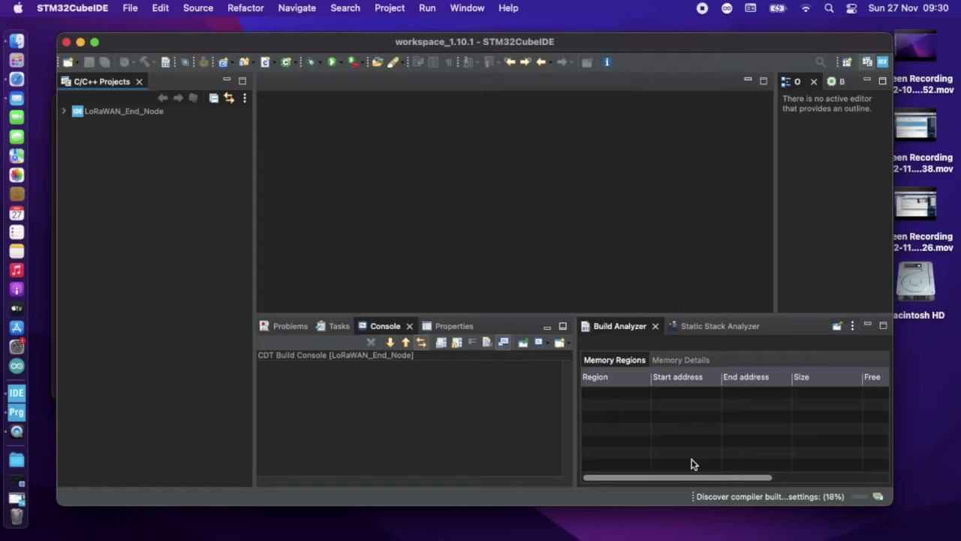
# Step: Enable binary and Intel Hex file conversion in the LoRaWAN_End_Node project's MCU post build outputs and apply the settings
pyautogui.click(66, 111)
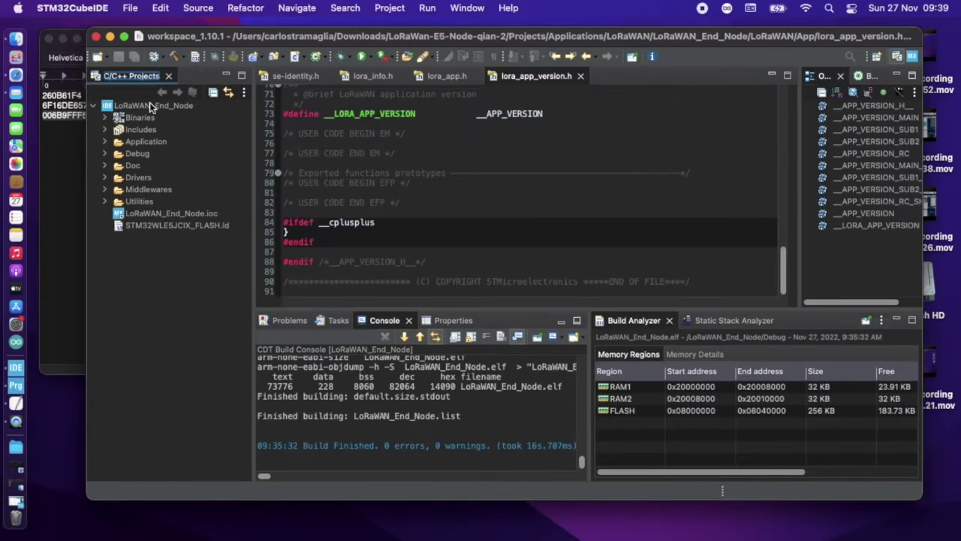
pyautogui.rightClick(151, 107)
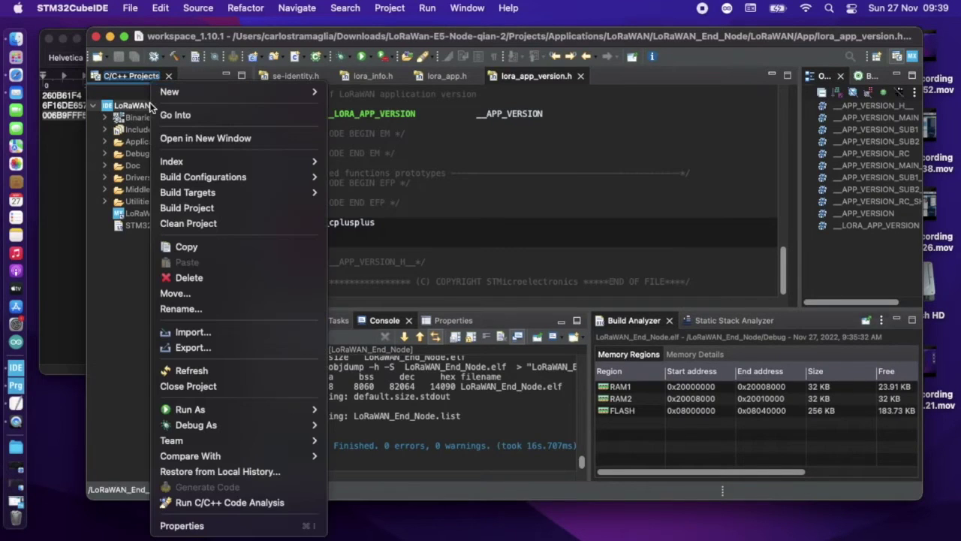
pyautogui.click(204, 527)
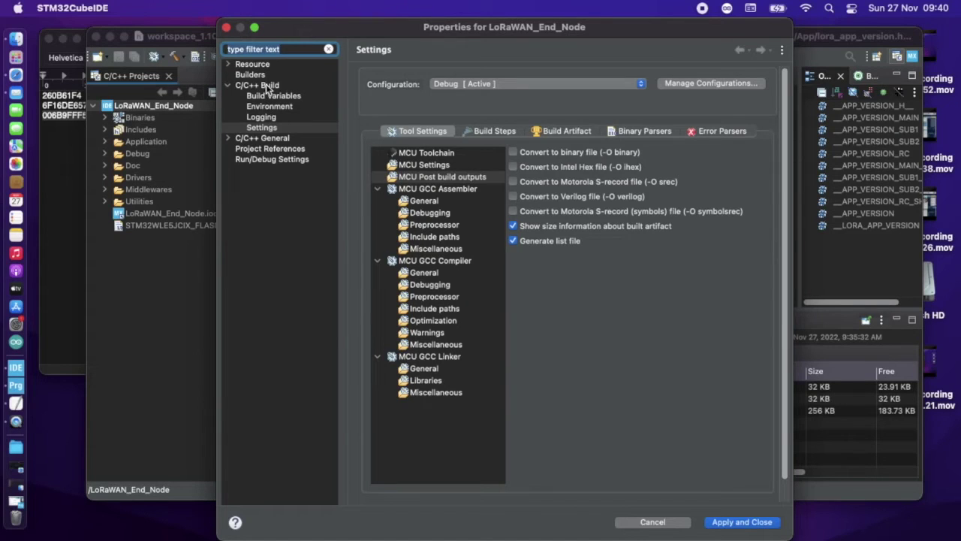
pyautogui.click(267, 127)
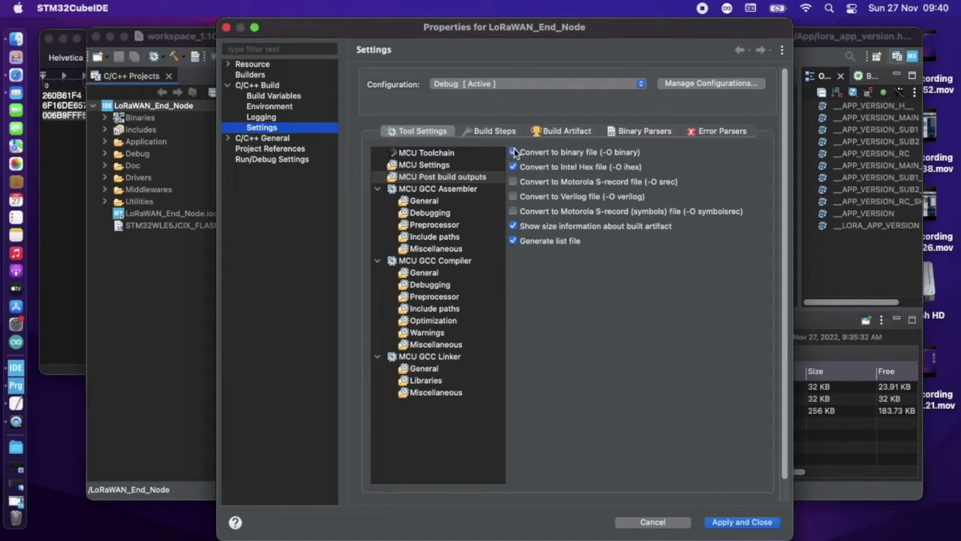
pyautogui.click(741, 522)
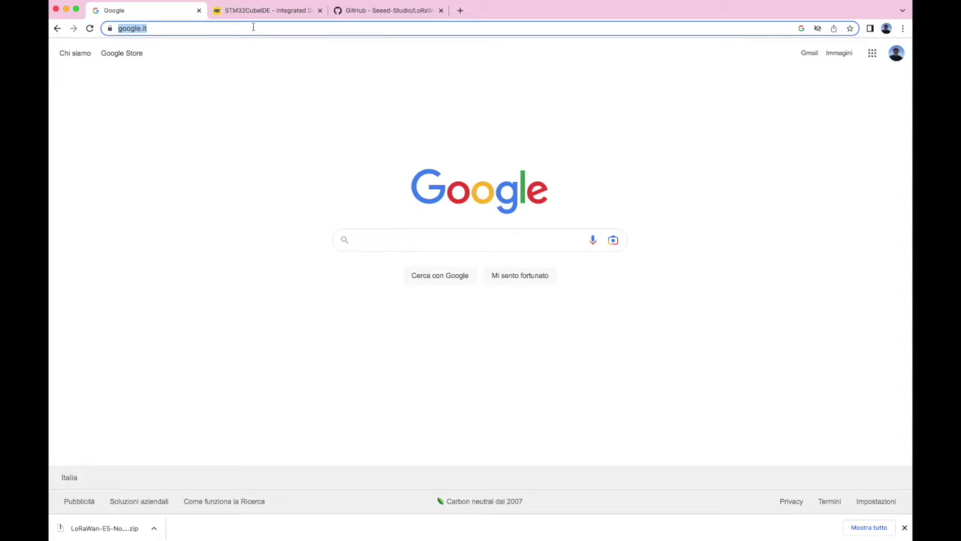
# Step: Switch to Chrome, load thethingsnetwork.org and go to the account's console
pyautogui.write('thethi')
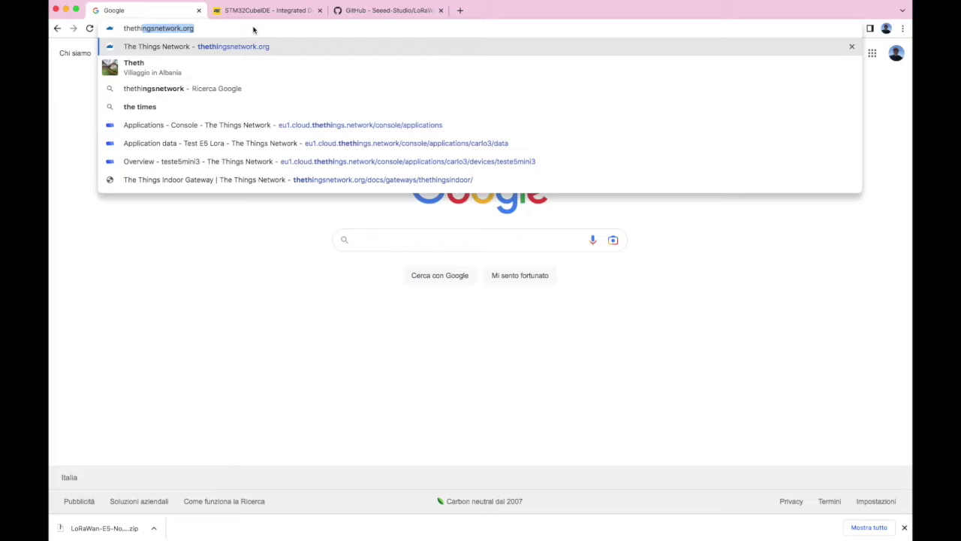
pyautogui.press('Return')
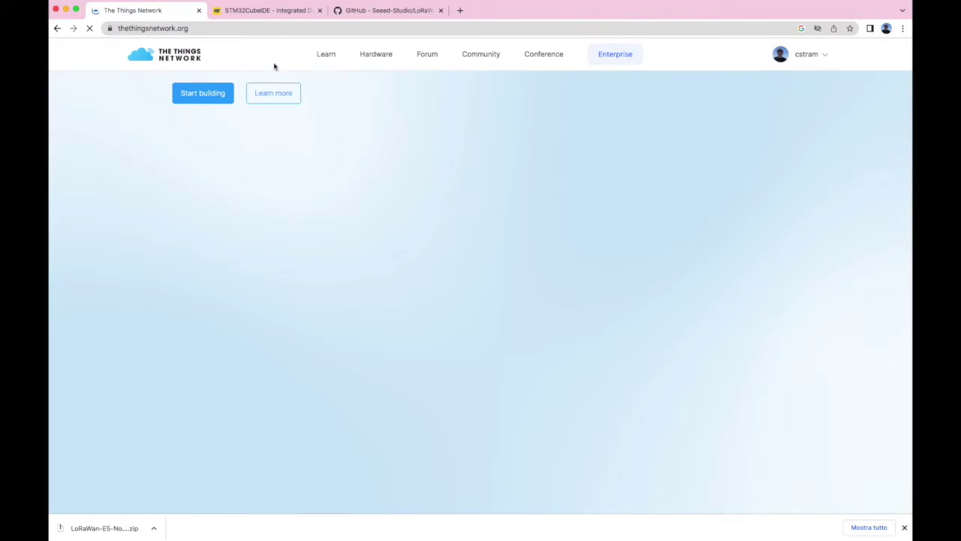
pyautogui.click(808, 54)
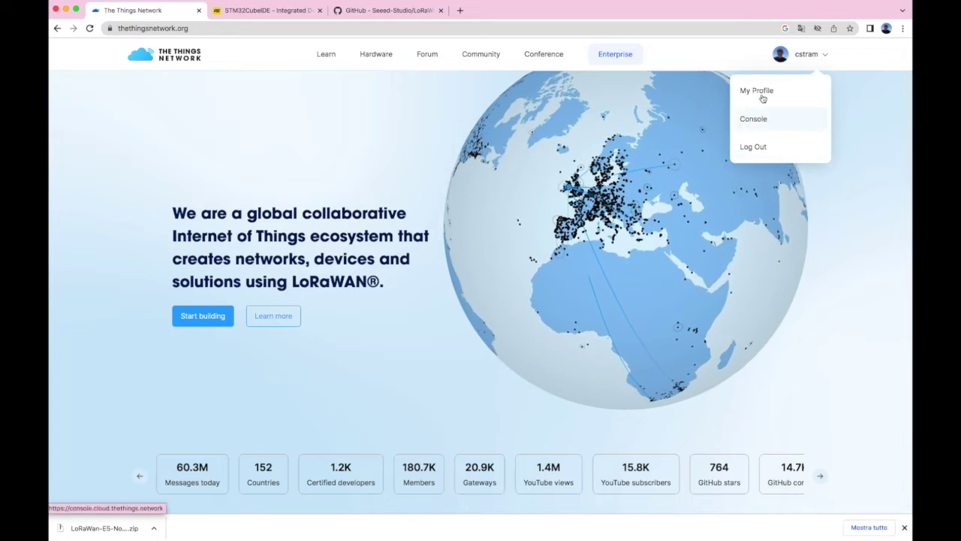
pyautogui.click(757, 118)
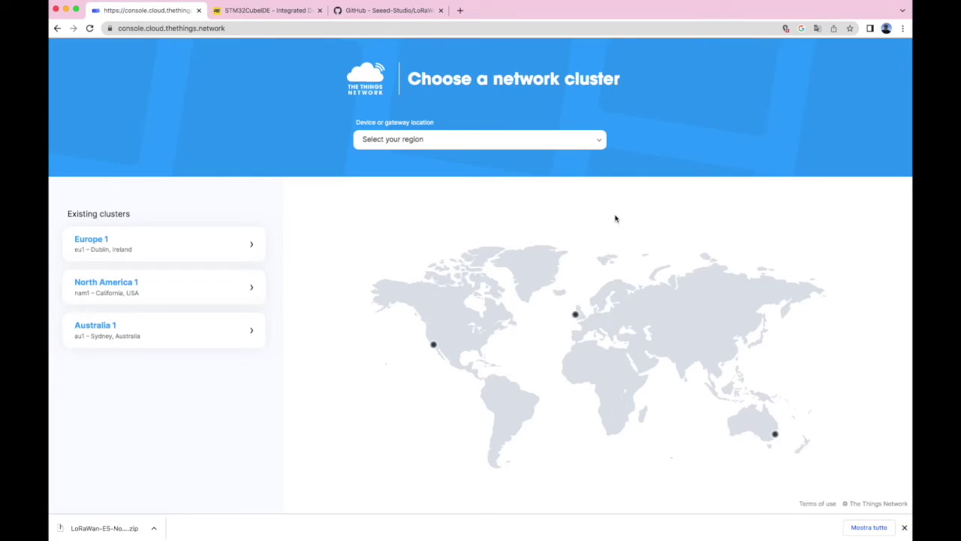
# Step: Enter the Europe 1 cluster with the signed-in account and open the form for creating a new application
pyautogui.click(150, 251)
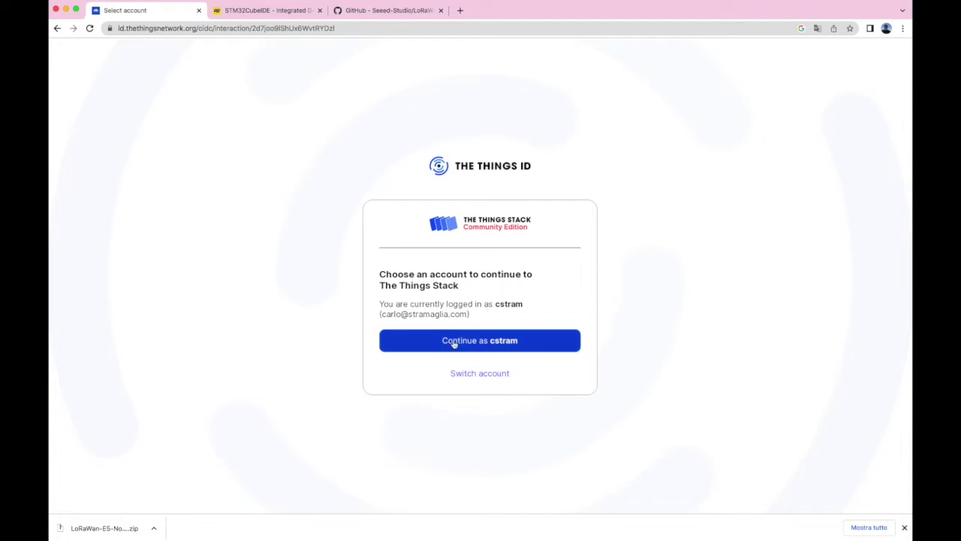
pyautogui.click(464, 342)
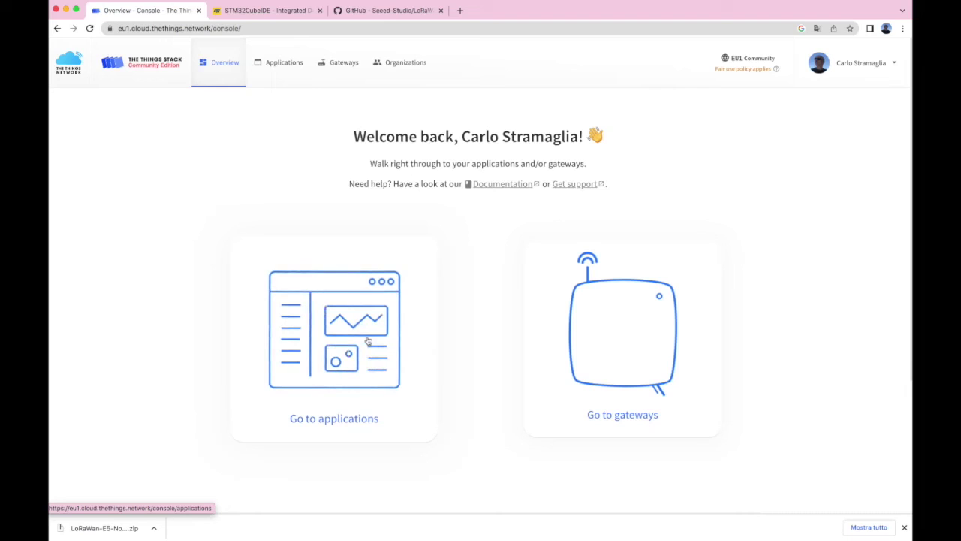
pyautogui.click(352, 333)
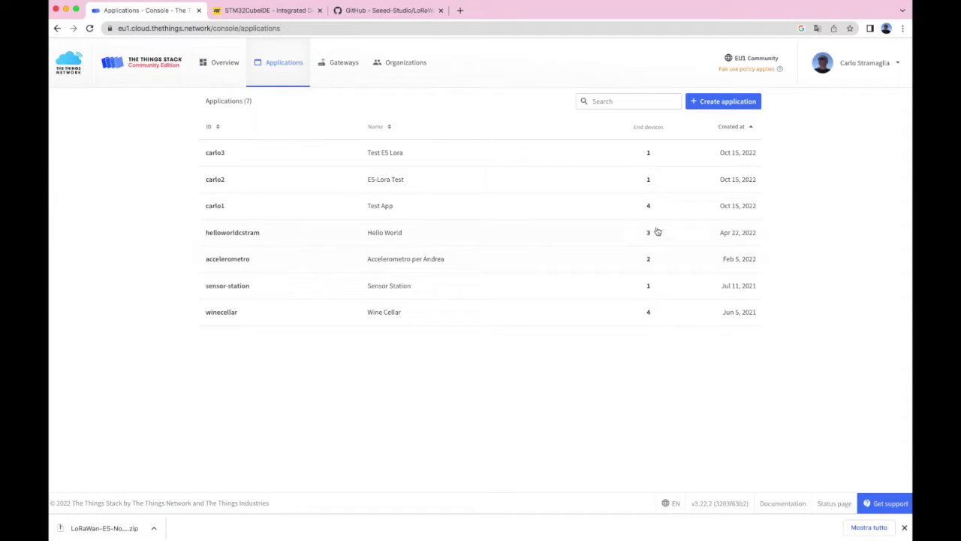
pyautogui.click(723, 101)
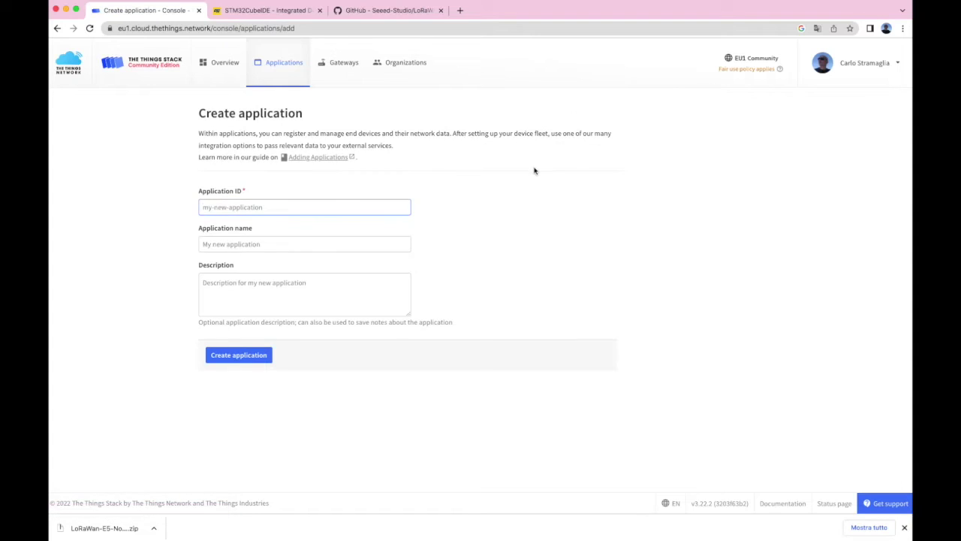
# Step: Create the application with the owner's first name plus 4 as its ID and the first name plus Test Application as its name
pyautogui.write('carlo4')
pyautogui.click(318, 244)
pyautogui.write('C')
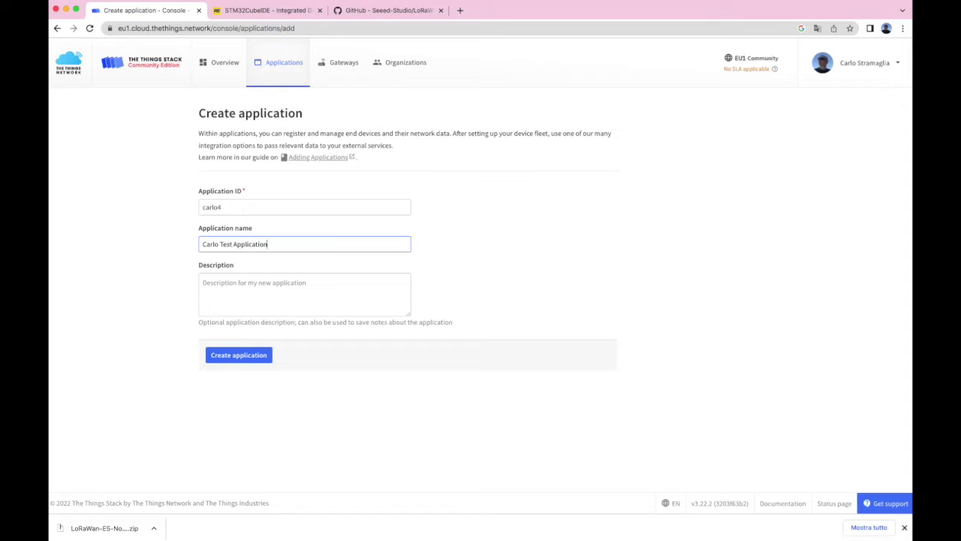
pyautogui.click(247, 354)
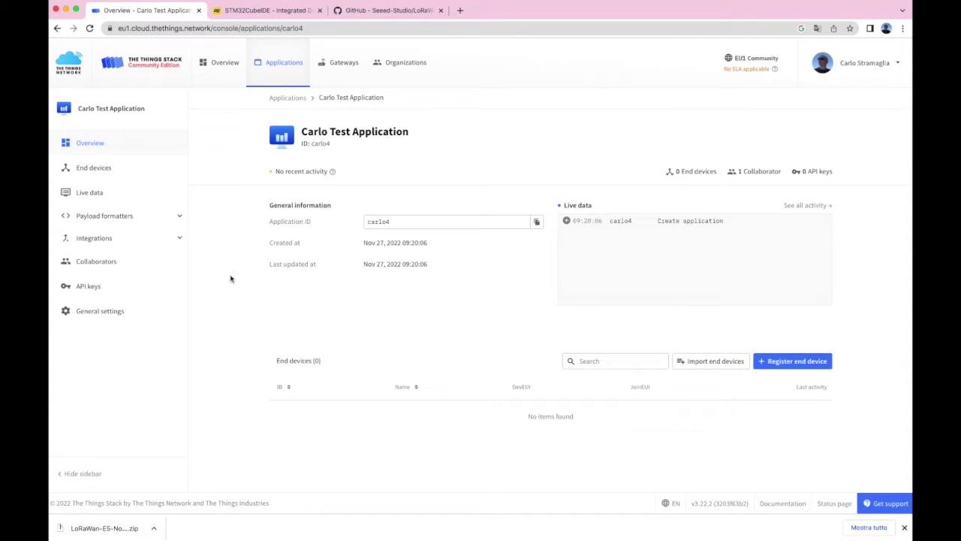
# Step: Start registering an end device manually with frequency plan Europe 863-870 MHz (SF9 for RX2 - recommended) and LoRaWAN Specification 1.0.0
pyautogui.click(111, 173)
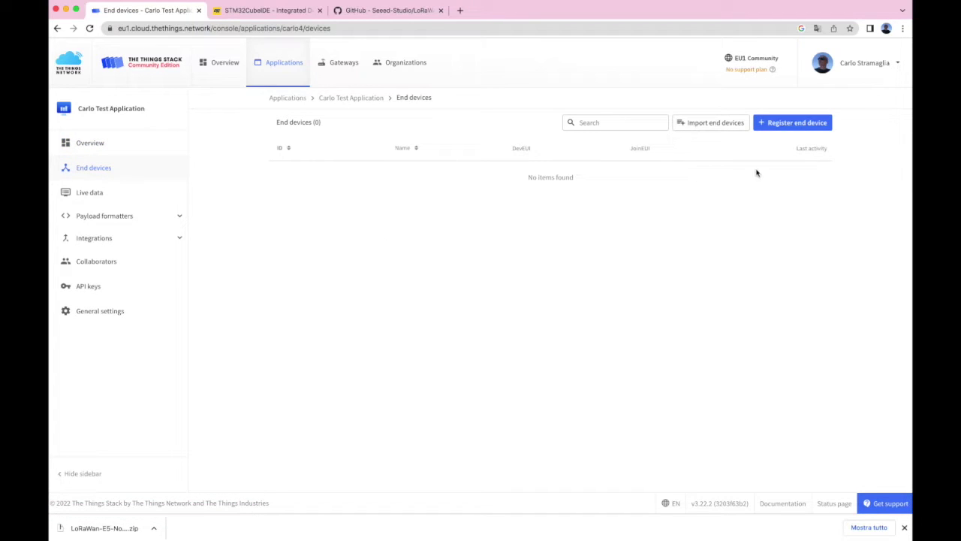
pyautogui.click(786, 124)
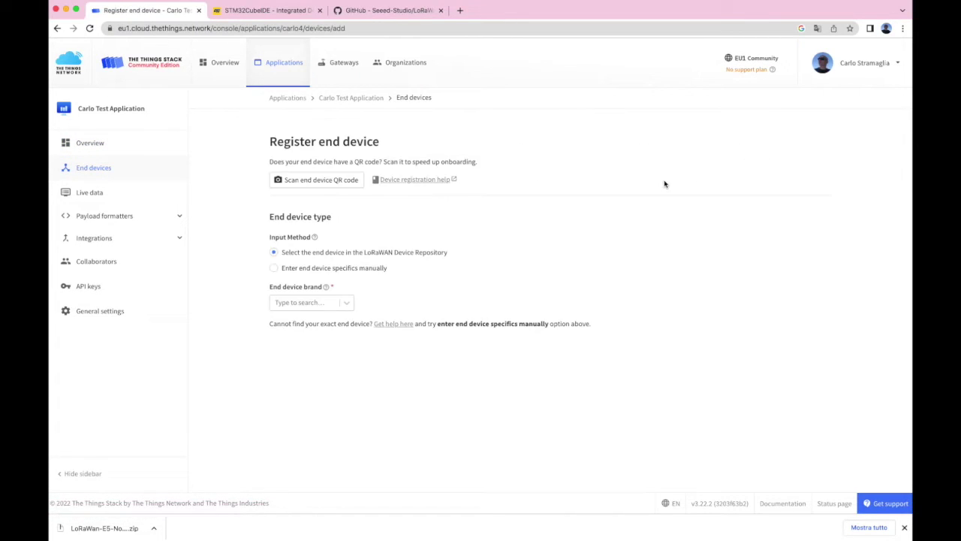
pyautogui.click(275, 269)
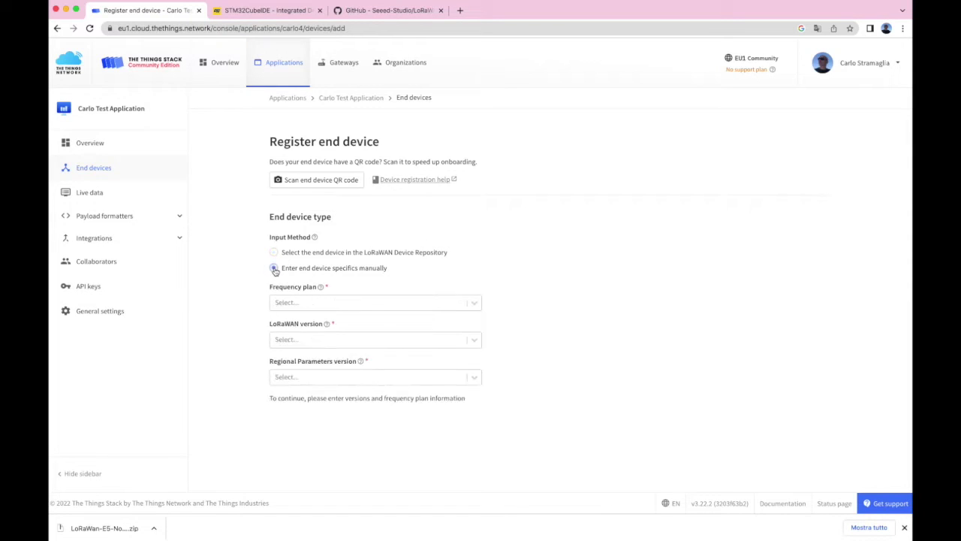
pyautogui.click(371, 305)
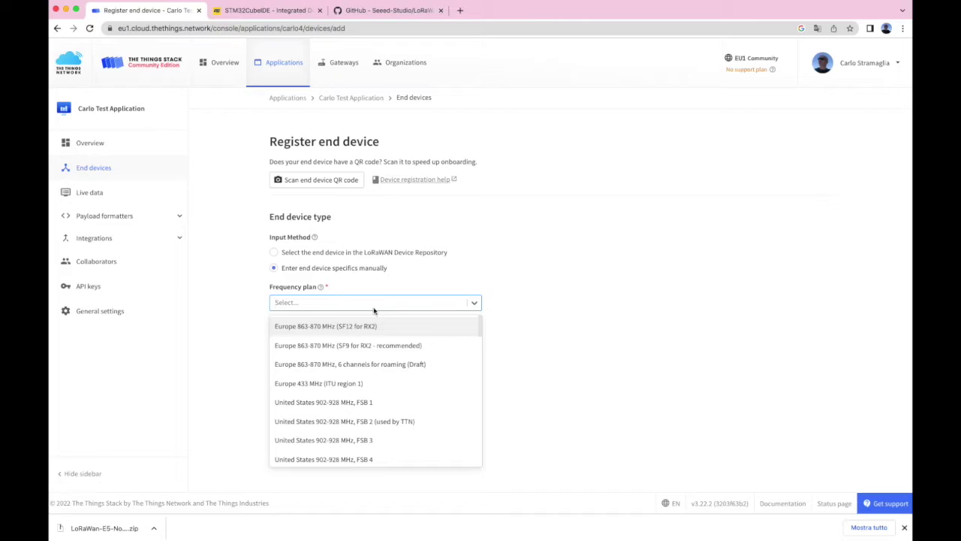
pyautogui.click(380, 346)
pyautogui.click(383, 347)
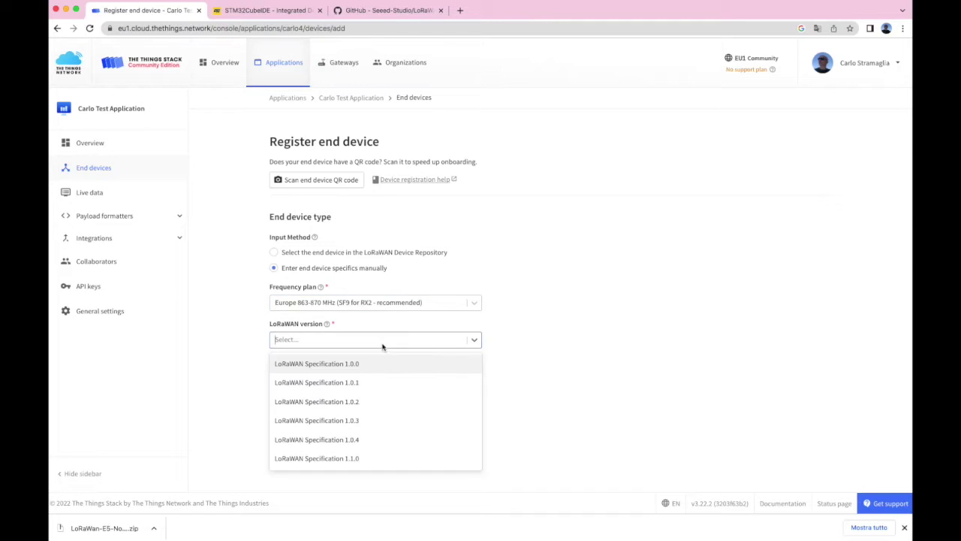
pyautogui.click(364, 364)
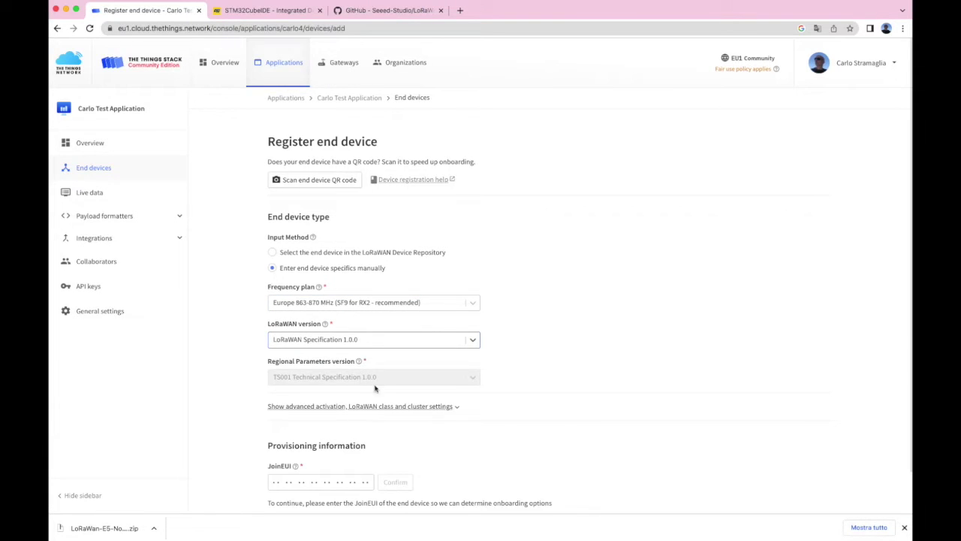
# Step: Show the advanced activation settings and set the device's activation mode to Activation by personalization (ABP)
pyautogui.scroll(-1, 582, 428)
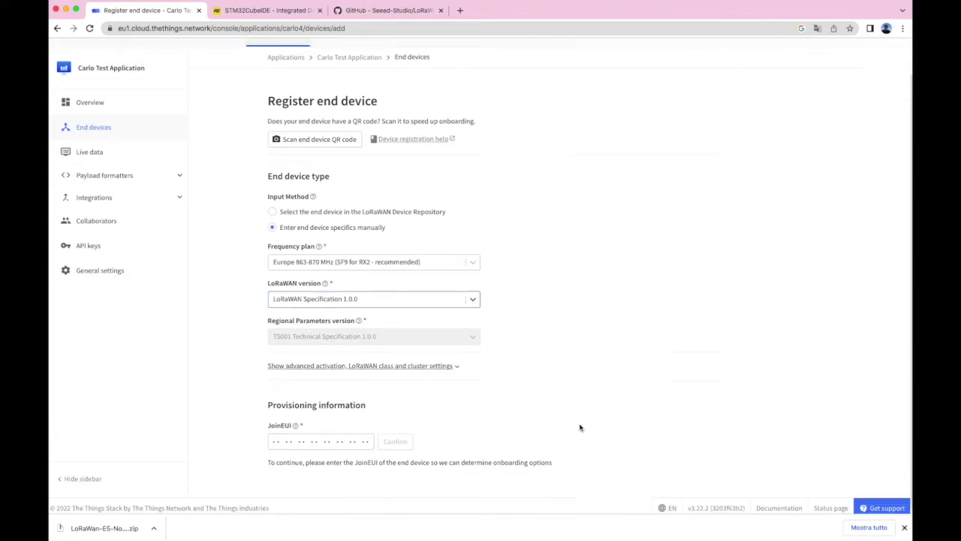
pyautogui.click(451, 362)
pyautogui.scroll(-2, 484, 382)
pyautogui.click(272, 312)
pyautogui.scroll(-2, 573, 423)
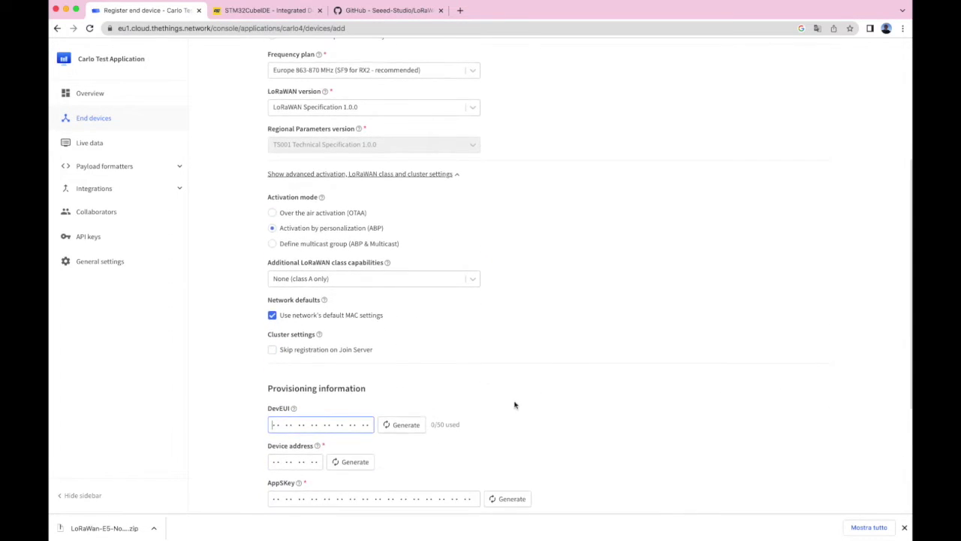
# Step: Generate the DevEUI, device address, AppSKey and NwkSKey, and register the end device
pyautogui.scroll(-3, 488, 388)
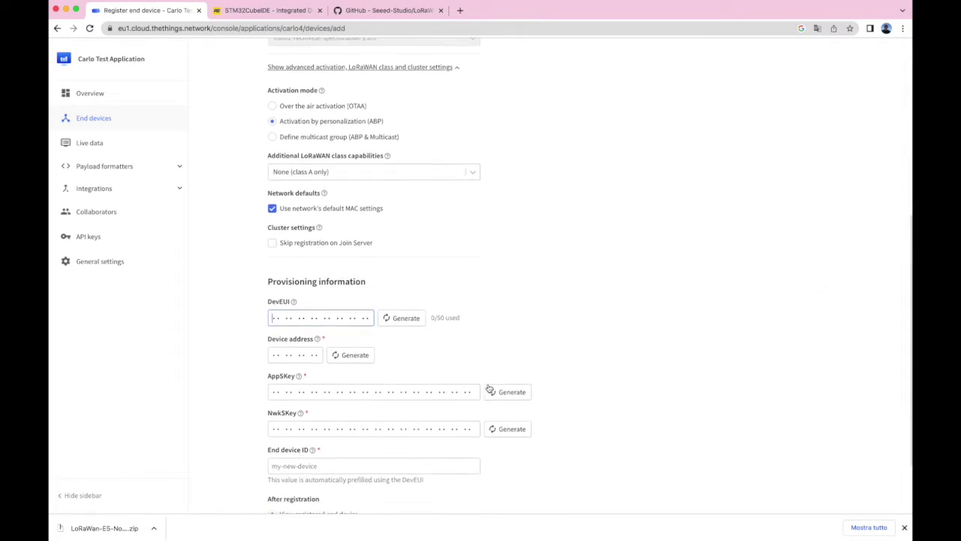
pyautogui.click(407, 296)
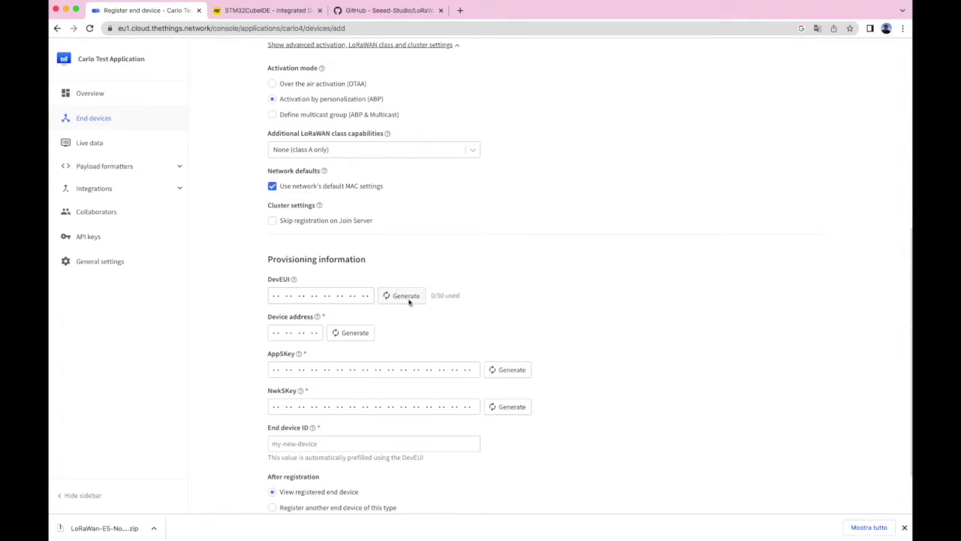
pyautogui.click(354, 334)
pyautogui.scroll(-1, 422, 344)
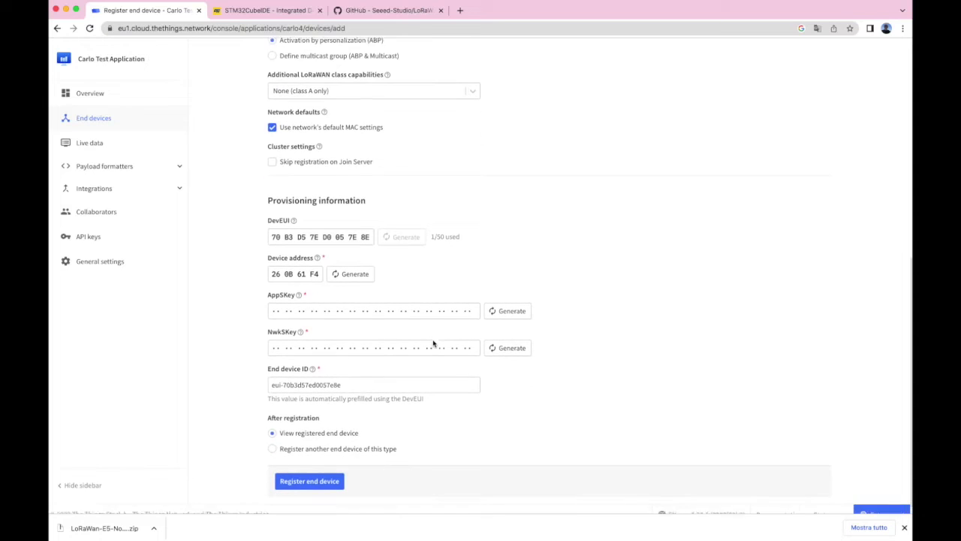
pyautogui.click(512, 311)
pyautogui.click(503, 347)
pyautogui.scroll(-1, 532, 377)
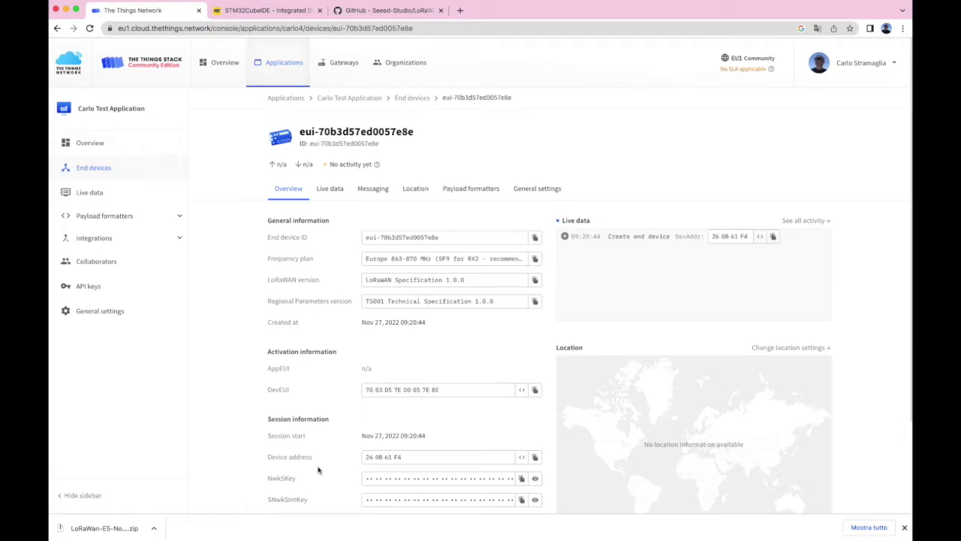
# Step: Reveal the NwkSKey and AppSKey in the registered device's session information
pyautogui.scroll(-3, 496, 456)
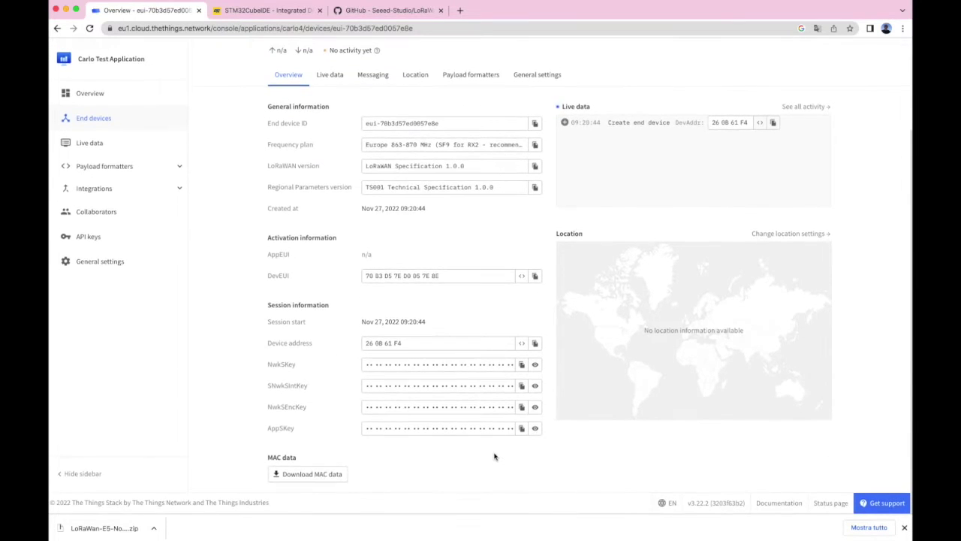
pyautogui.scroll(3, 494, 457)
pyautogui.scroll(-2, 494, 457)
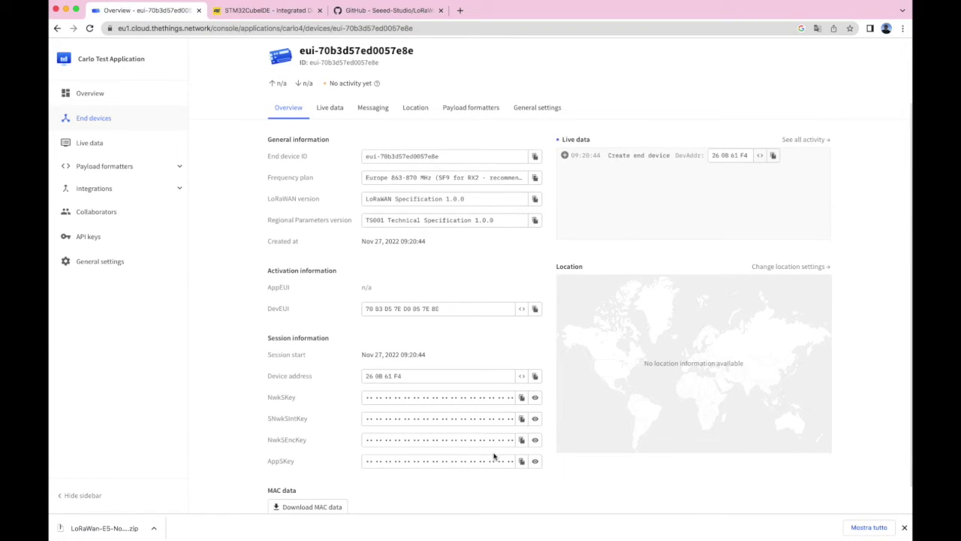
pyautogui.click(535, 398)
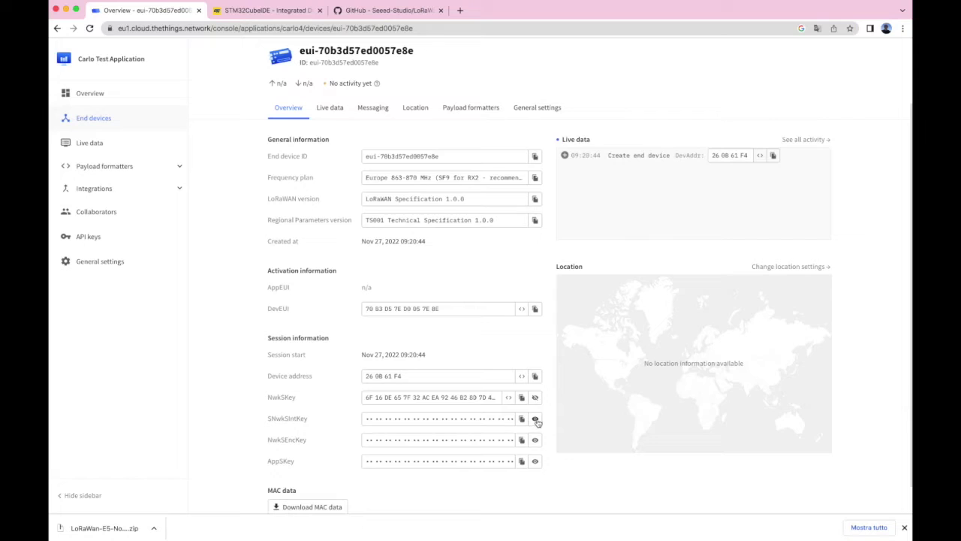
pyautogui.click(535, 461)
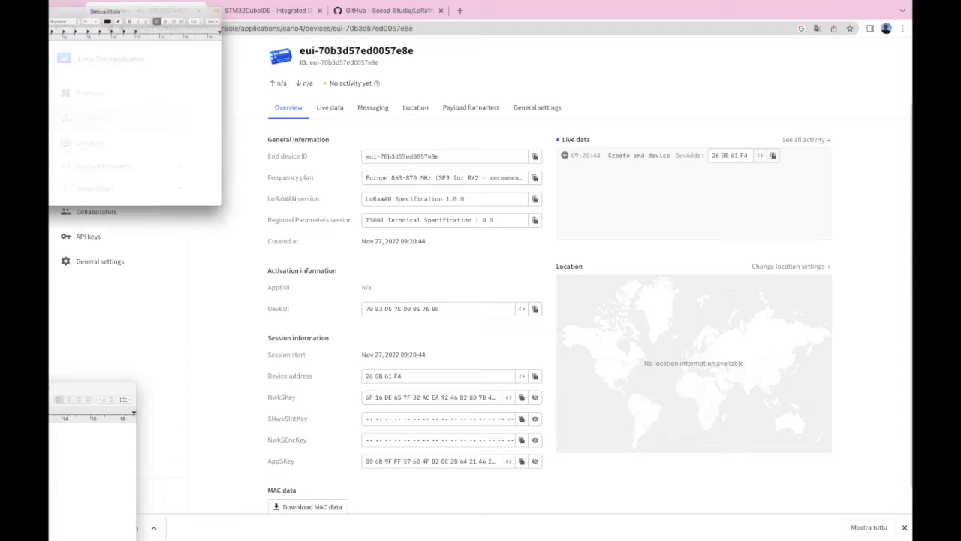
# Step: Place a blank text document beside the session information and copy the device address into it
pyautogui.moveTo(203, 28); pyautogui.dragTo(801, 79)
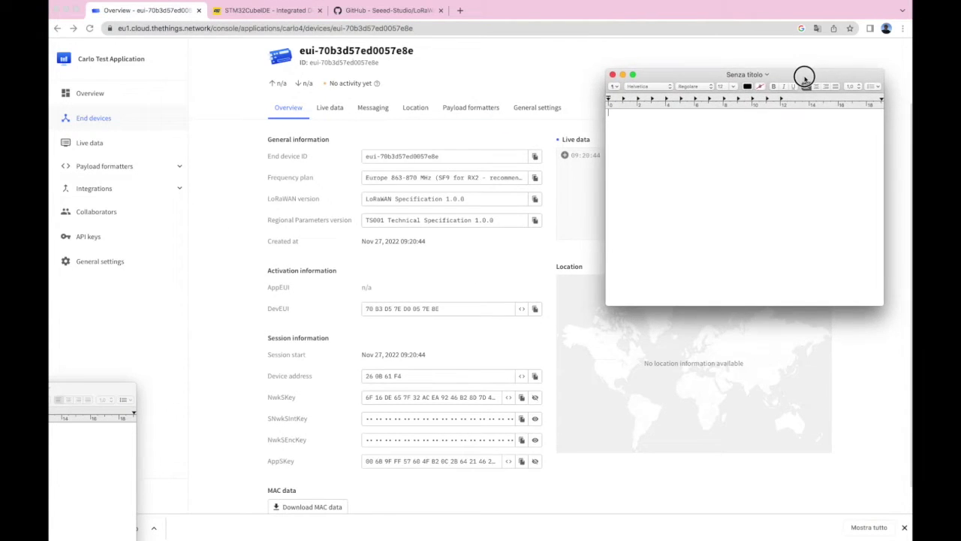
pyautogui.click(536, 377)
pyautogui.click(661, 166)
pyautogui.write('260B61F4')
# Step: Copy the device's NwkSKey and paste it on a new line below the device address in the text document
pyautogui.click(697, 66)
pyautogui.click(522, 397)
pyautogui.click(749, 190)
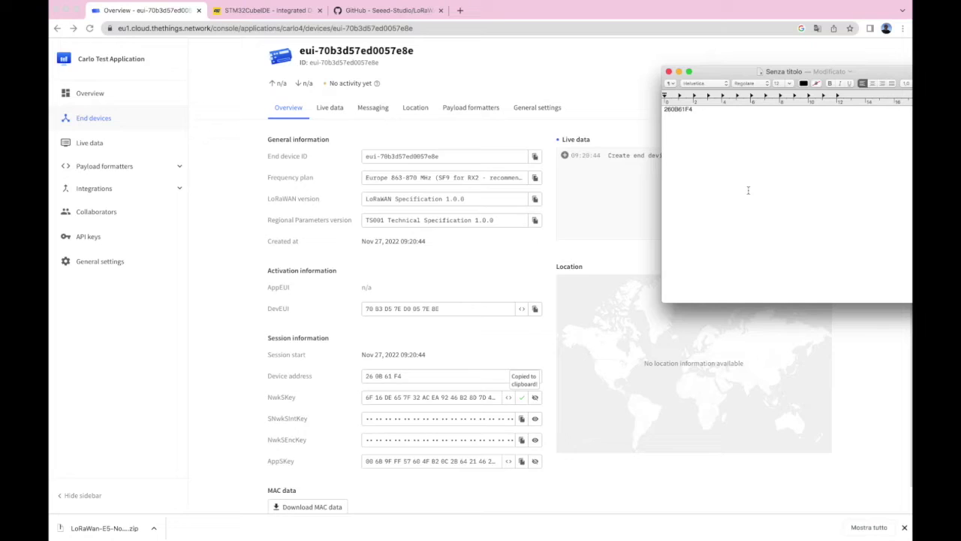
pyautogui.press('Return')
pyautogui.press('super+v')
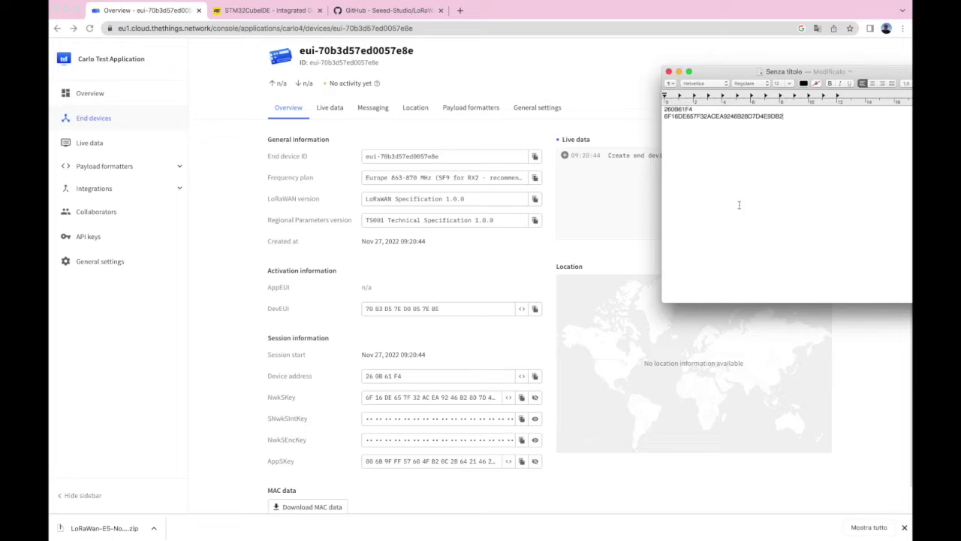
# Step: Copy the device's AppSKey and paste it on a new line below the NwkSKey in the text document
pyautogui.click(522, 461)
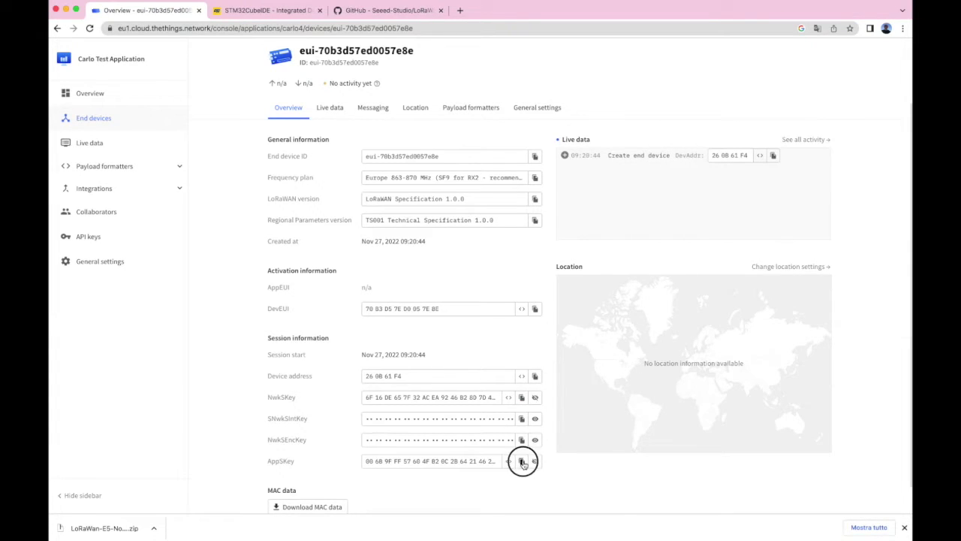
pyautogui.click(867, 190)
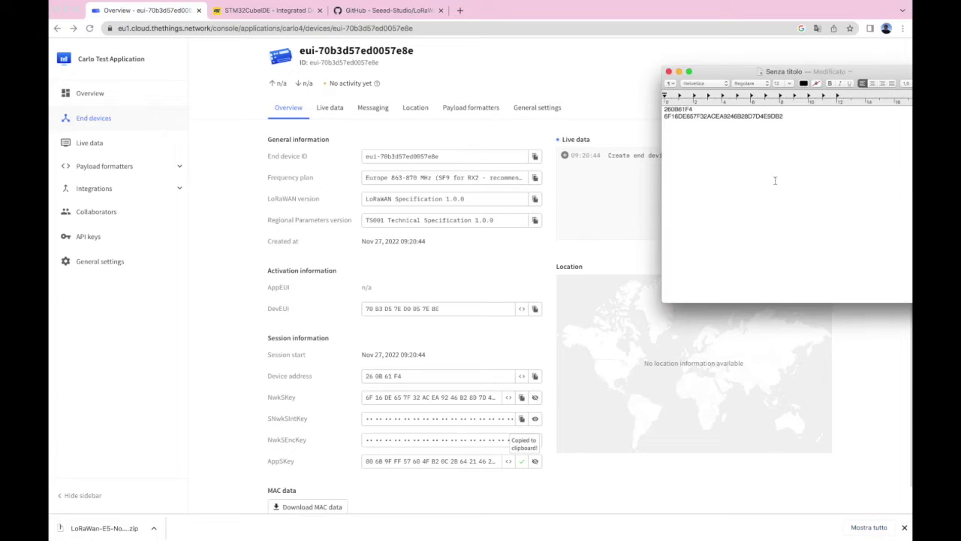
pyautogui.press('Return')
pyautogui.press('super+v')
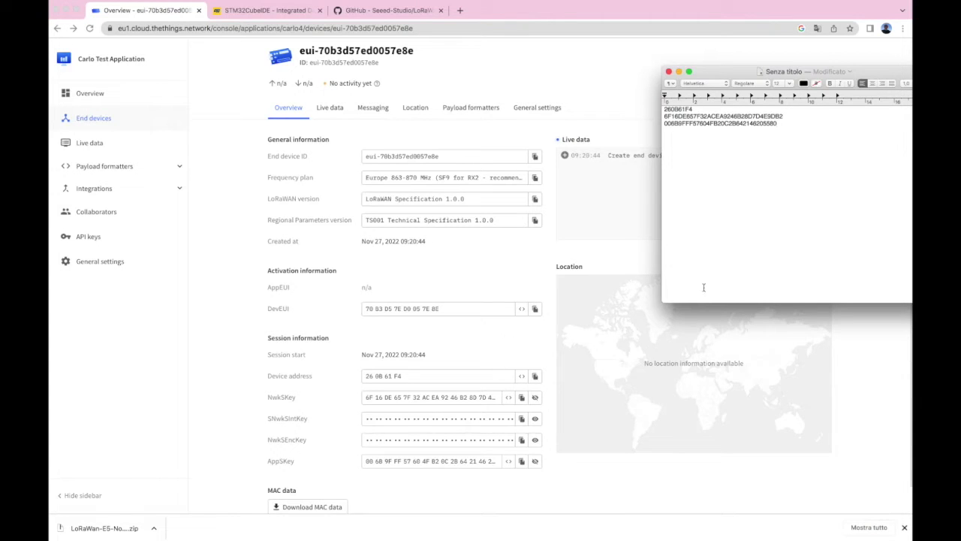
# Step: Switch to STM32CubeIDE and expand the LoRaWAN_End_Node/LoRaWAN/App folder under the project's Includes
pyautogui.scroll(3, 425, 402)
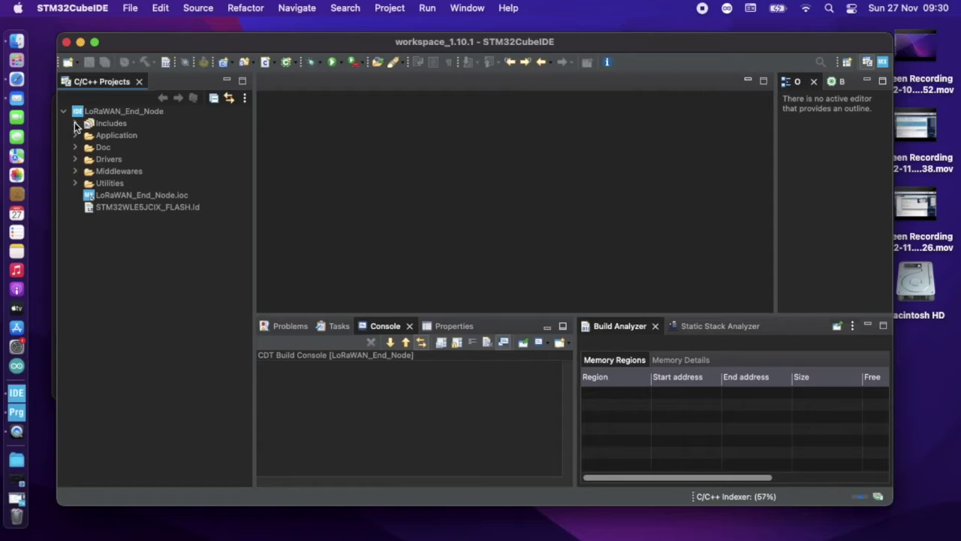
pyautogui.click(75, 124)
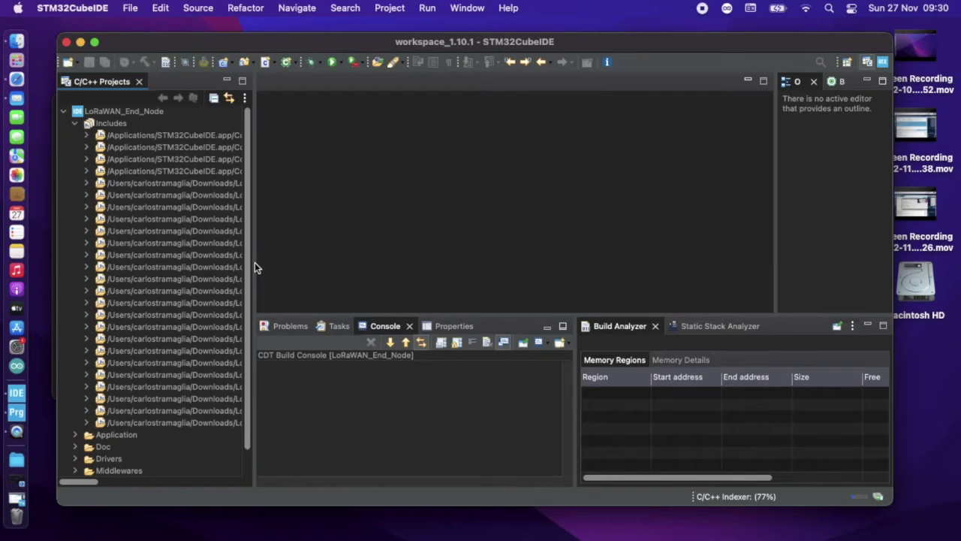
pyautogui.moveTo(253, 263); pyautogui.dragTo(668, 268)
pyautogui.click(410, 338)
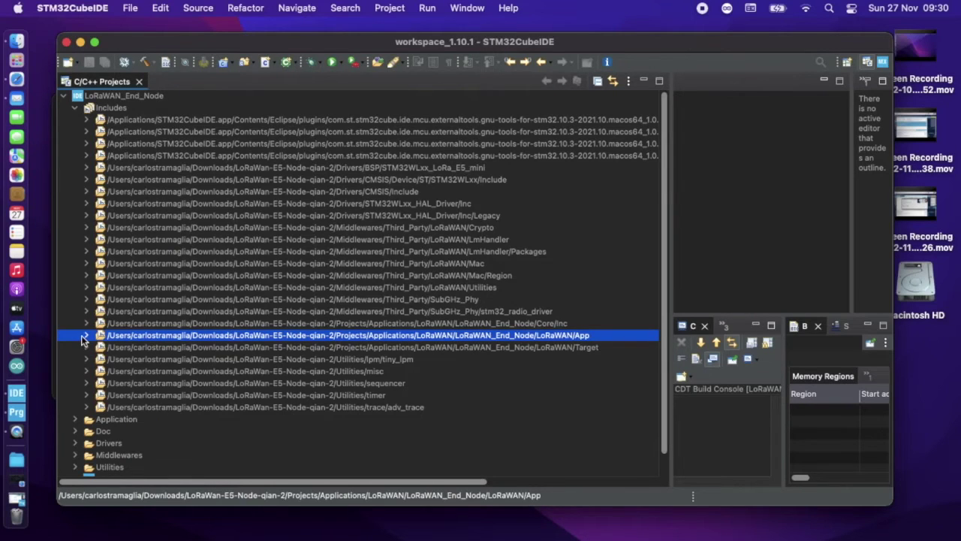
pyautogui.click(87, 335)
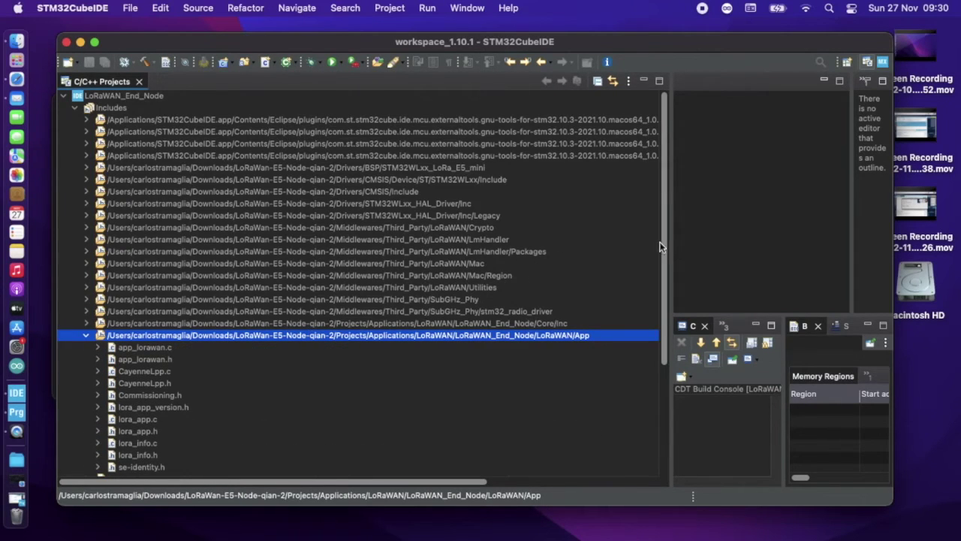
pyautogui.scroll(-5, 495, 291)
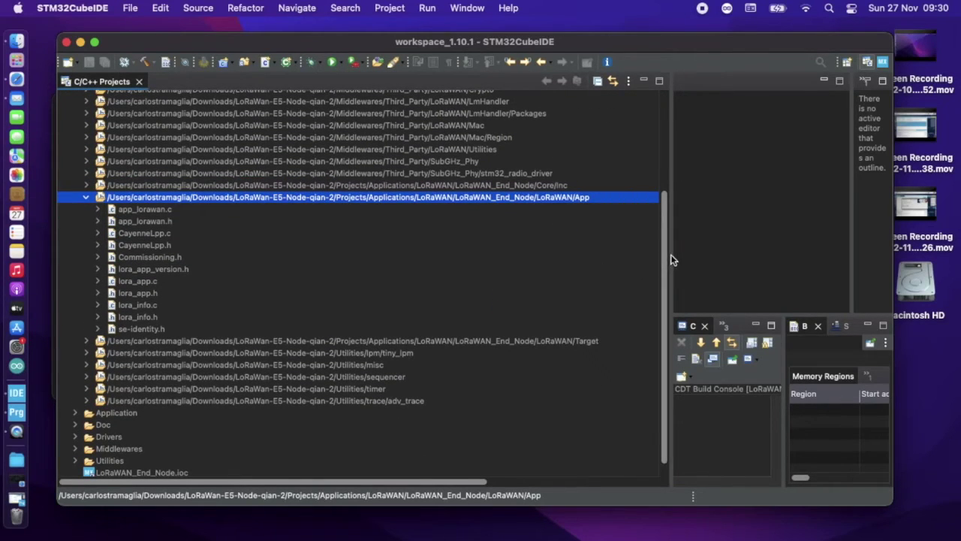
pyautogui.moveTo(664, 254); pyautogui.dragTo(223, 278)
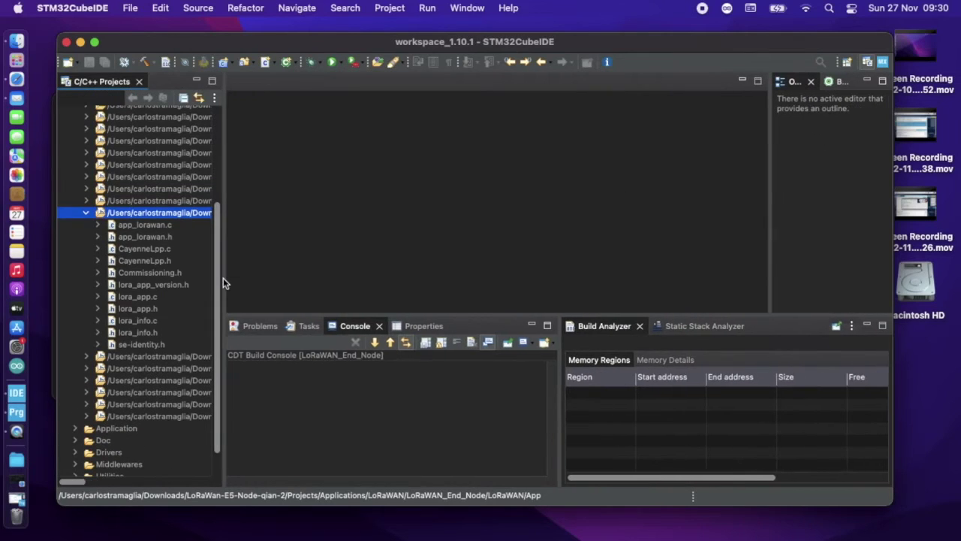
# Step: Open se-identity.h from the LoRaWAN/App folder and go to the STATIC_DEVICE_EUI and LORAWAN_DEVICE_EUI definitions
pyautogui.click(145, 345)
pyautogui.doubleClick(145, 345)
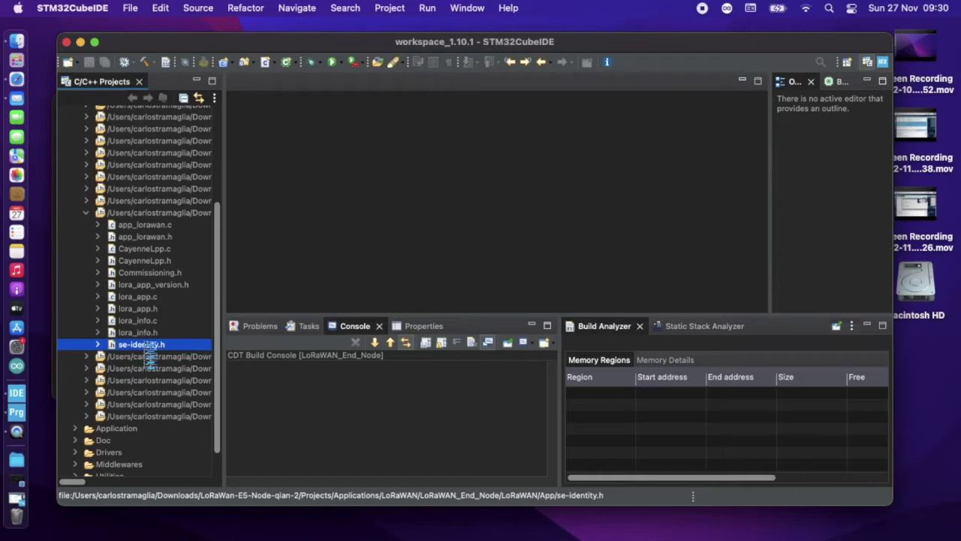
pyautogui.scroll(-1, 419, 195)
pyautogui.scroll(-8, 419, 195)
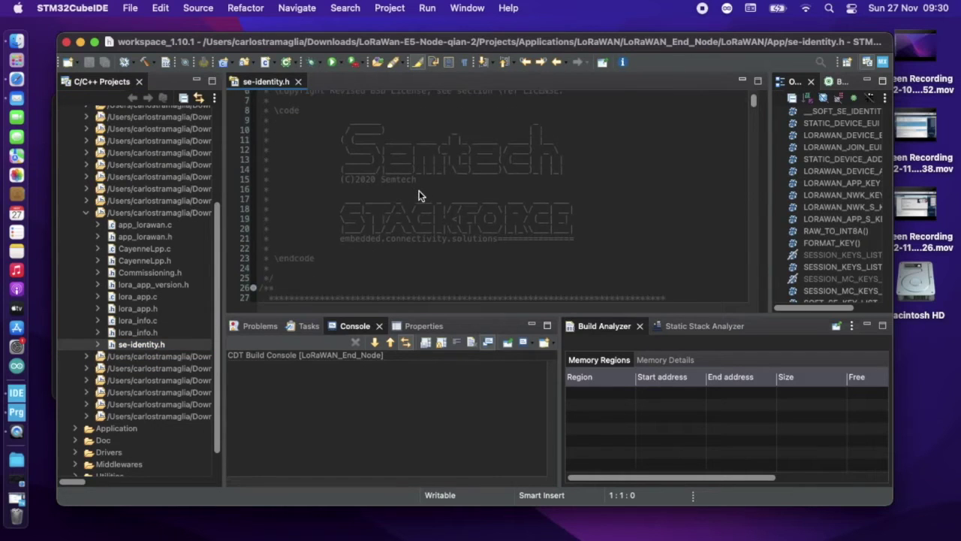
pyautogui.scroll(-4, 419, 195)
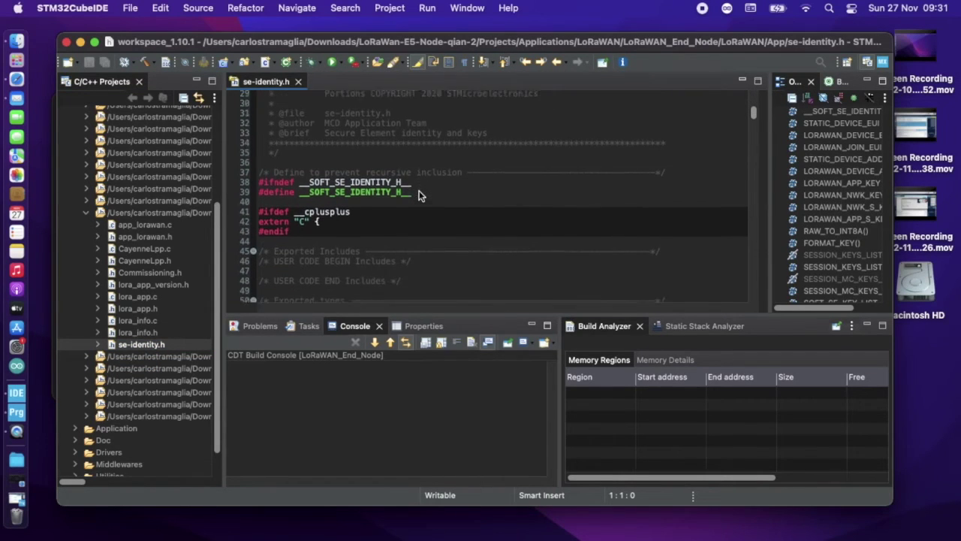
pyautogui.scroll(-9, 419, 196)
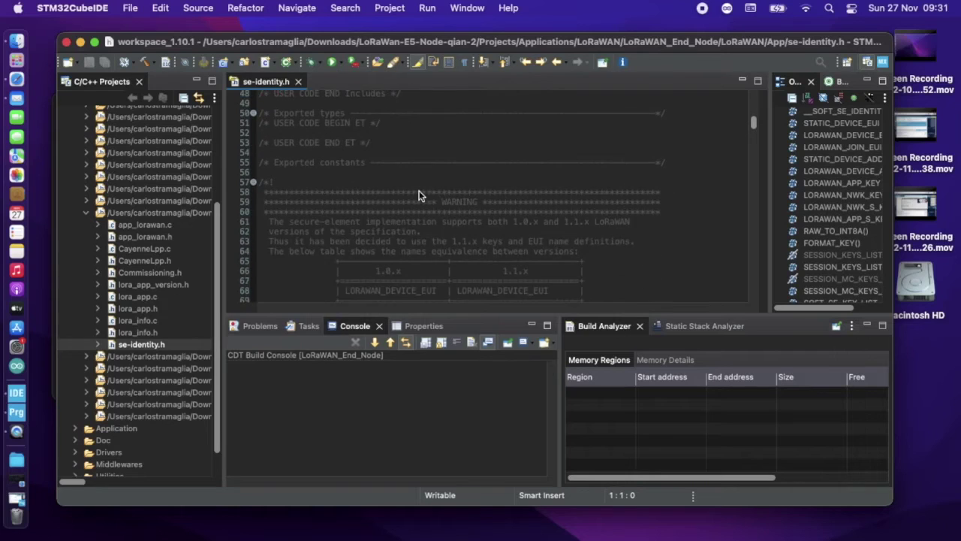
pyautogui.scroll(-6, 419, 195)
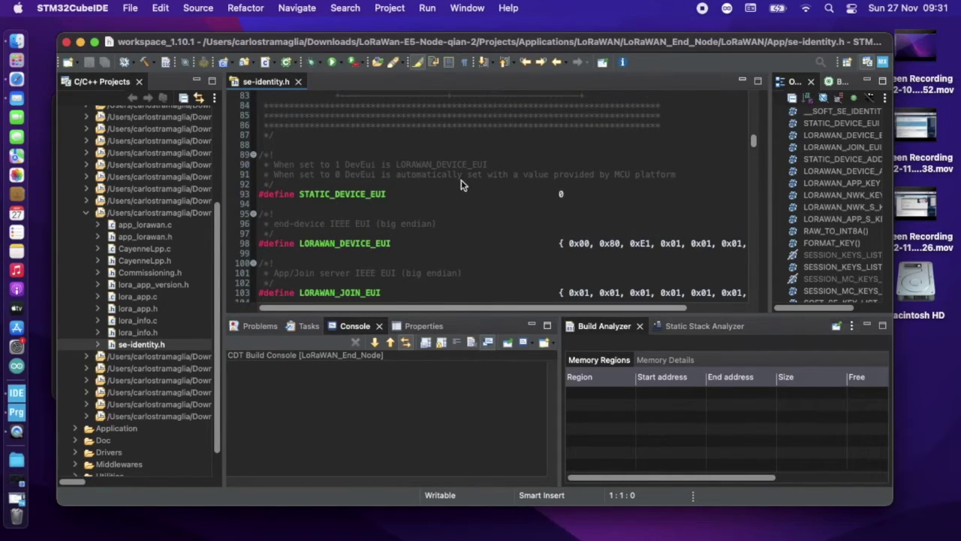
# Step: Set both STATIC_DEVICE_EUI and STATIC_DEVICE_ADDRESS to 1 in se-identity.h
pyautogui.click(567, 195)
pyautogui.press('BackSpace')
pyautogui.write('1')
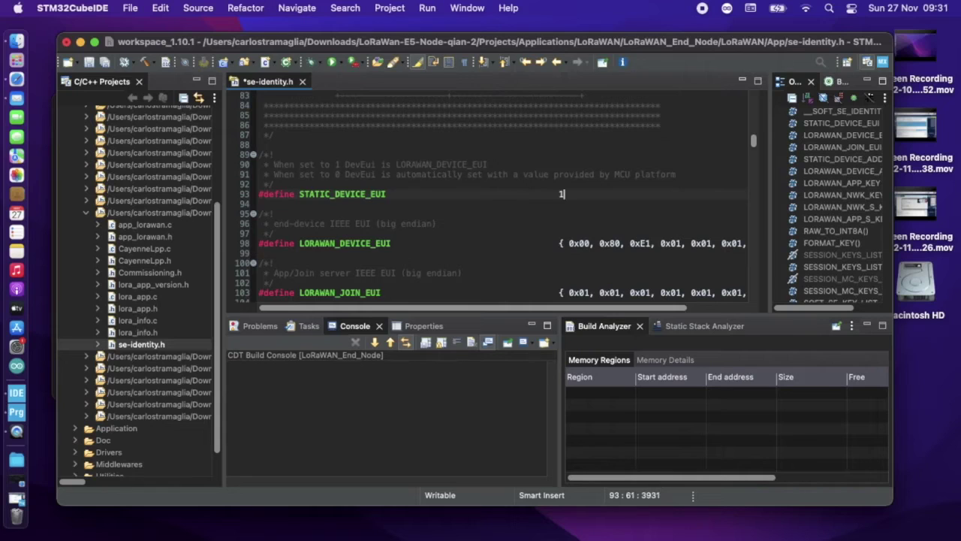
pyautogui.scroll(-2, 573, 201)
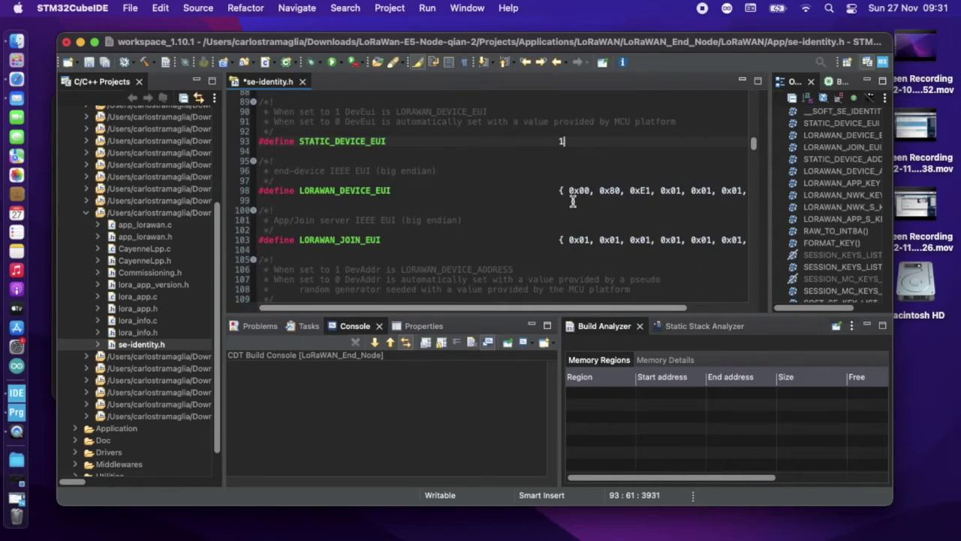
pyautogui.scroll(-4, 573, 202)
pyautogui.click(569, 211)
pyautogui.press('BackSpace')
pyautogui.write('1')
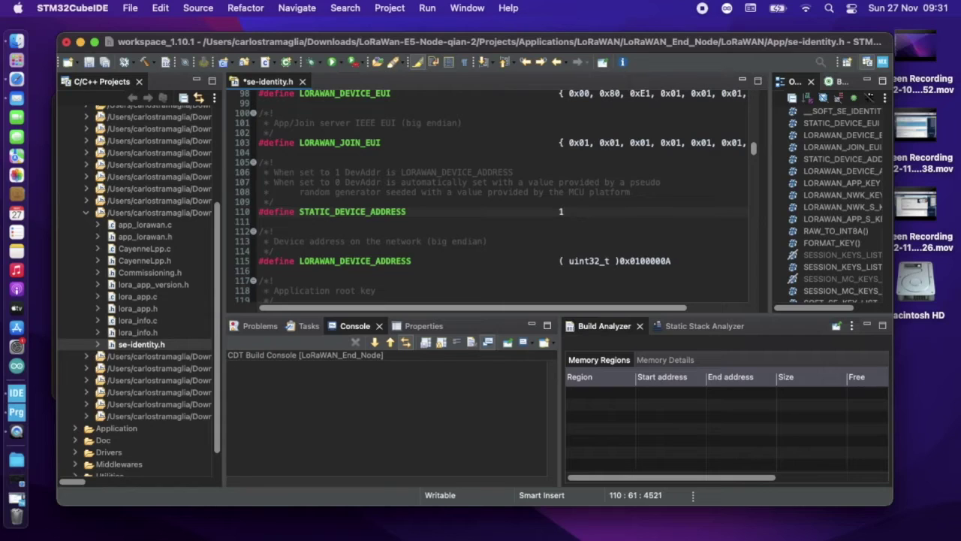
pyautogui.scroll(-1, 572, 215)
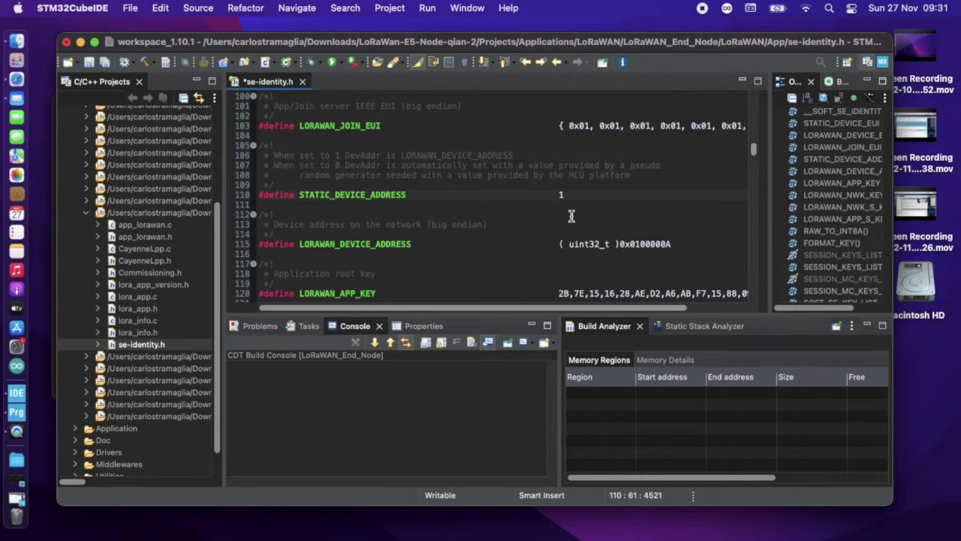
# Step: Switch to Finder and open Codici TTN.rtf from the Seeed Files folder in volume(sda) on the archer_vr600 network location
pyautogui.click(16, 42)
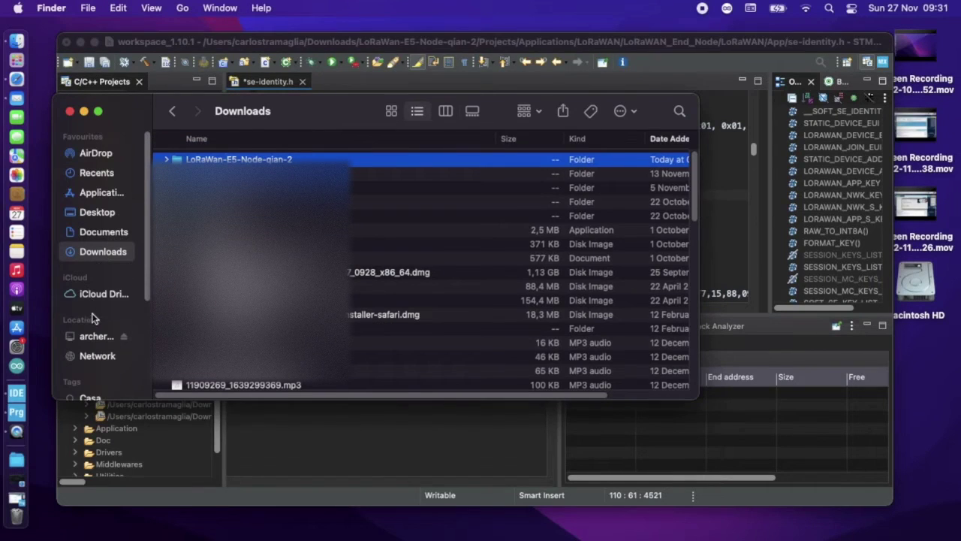
pyautogui.click(96, 336)
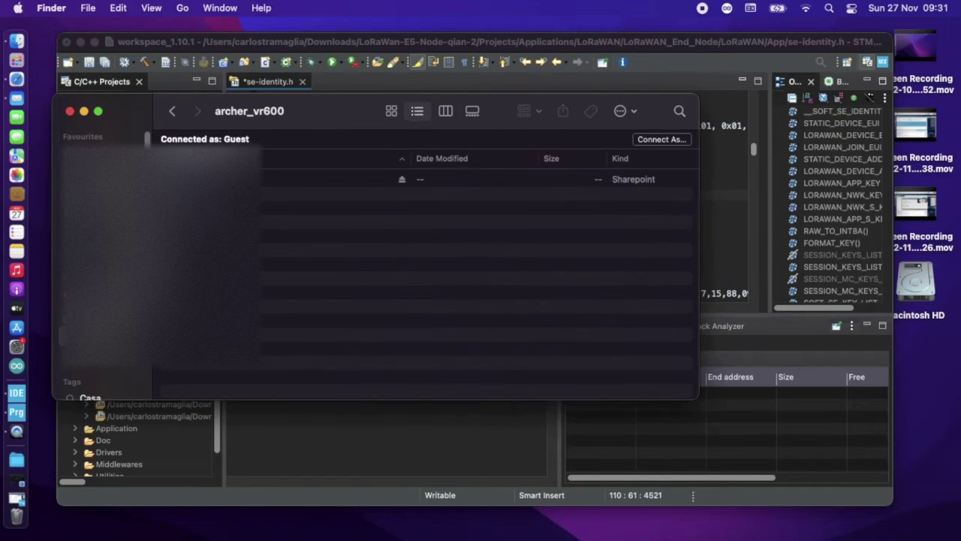
pyautogui.doubleClick(216, 178)
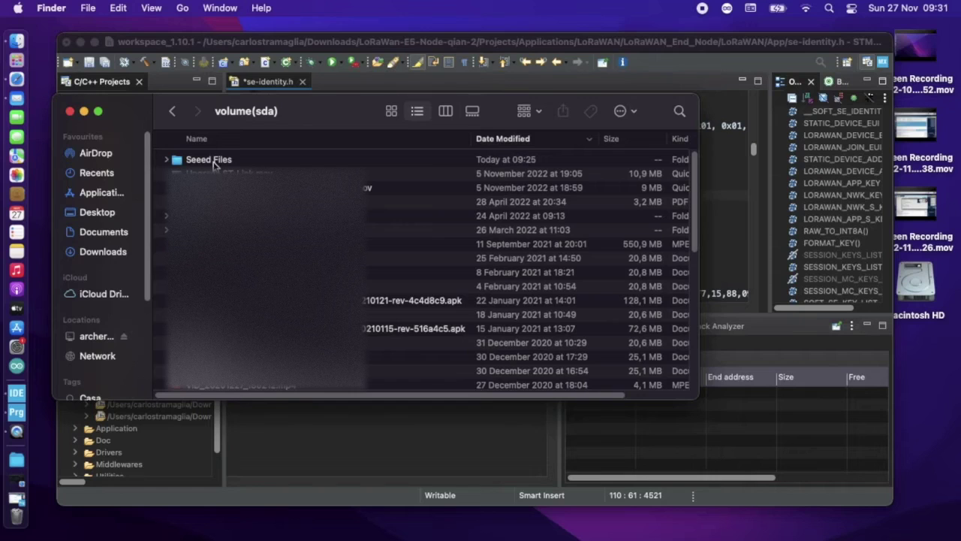
pyautogui.doubleClick(214, 160)
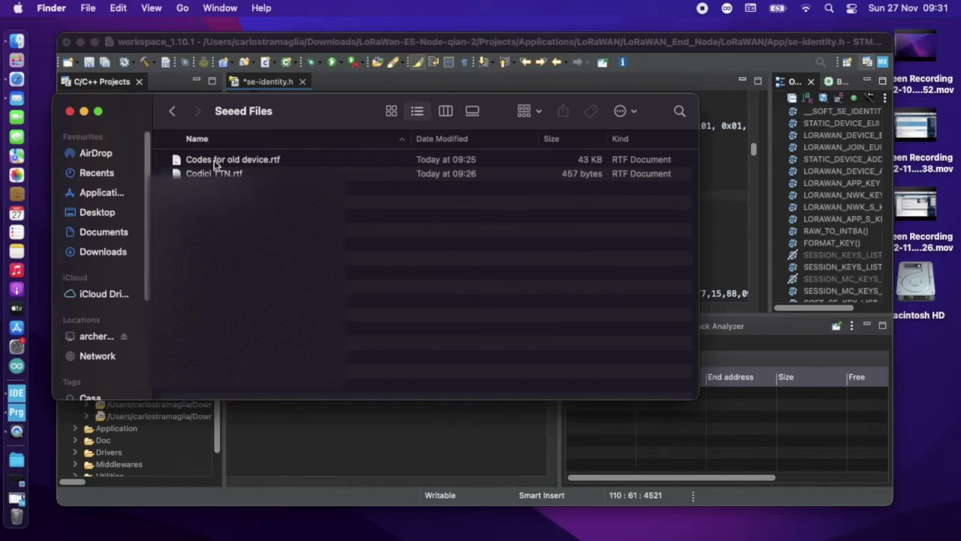
pyautogui.doubleClick(217, 175)
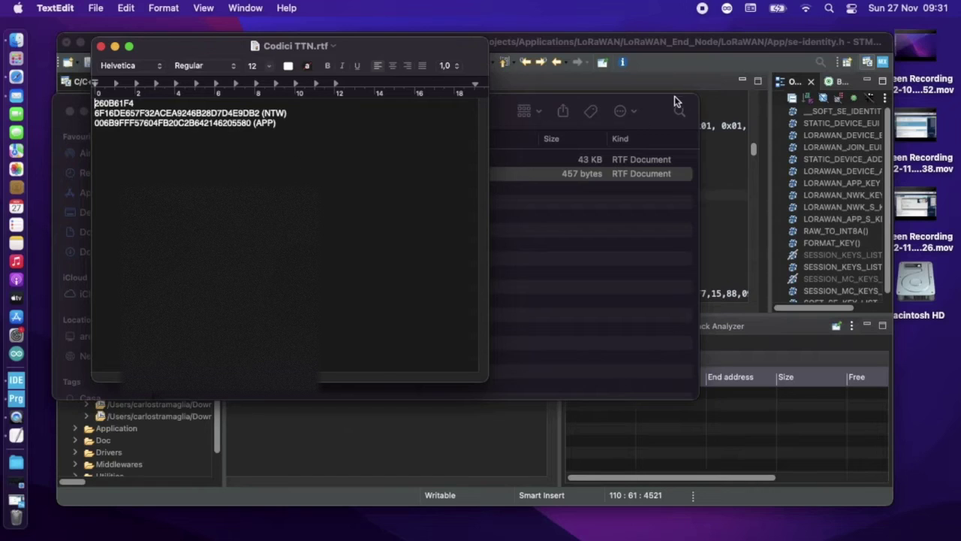
# Step: Minimize the Finder window and rearrange the Codici TTN.rtf and STM32CubeIDE windows so the codes and the header file are both accessible
pyautogui.moveTo(667, 104); pyautogui.dragTo(688, 125)
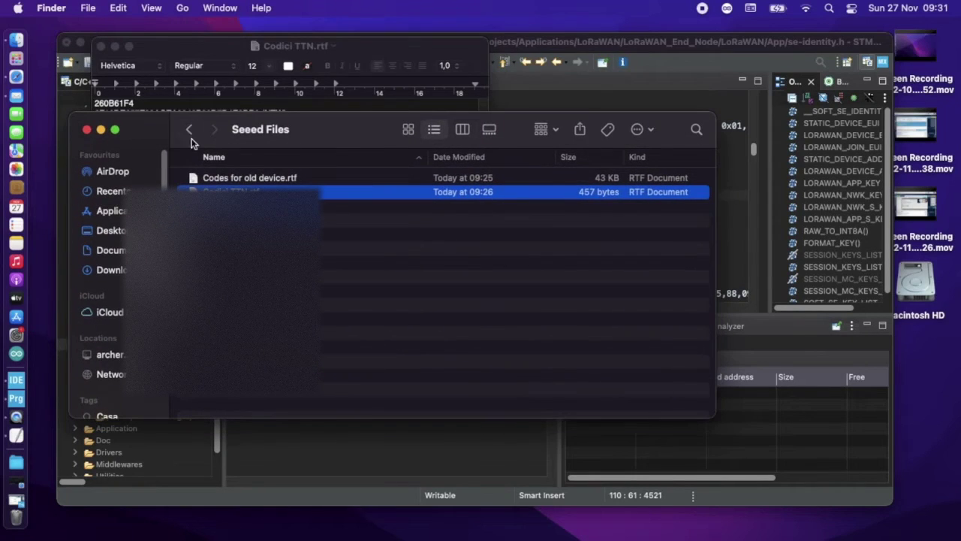
pyautogui.click(99, 130)
pyautogui.moveTo(393, 50); pyautogui.dragTo(342, 43)
pyautogui.moveTo(549, 47); pyautogui.dragTo(605, 55)
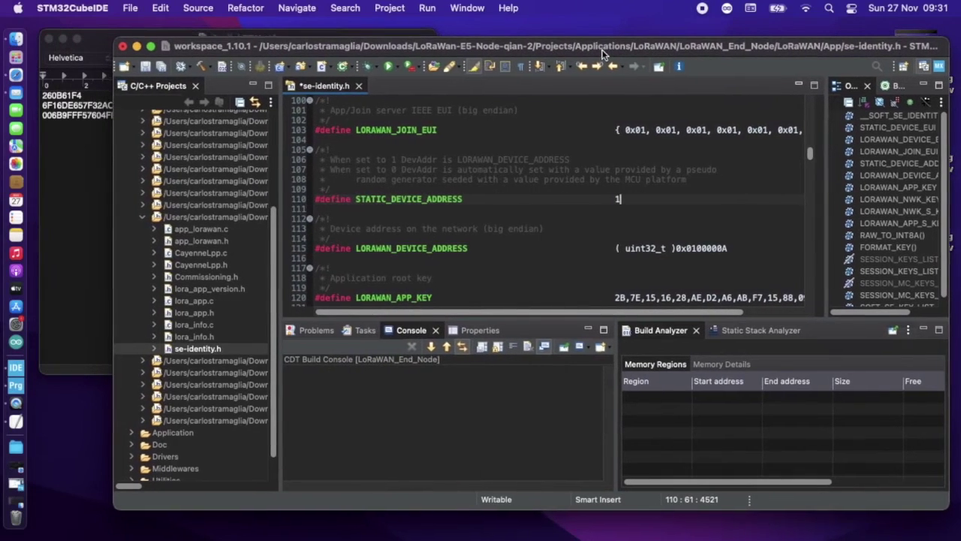
# Step: Copy the device address 260B61F4 from Codici TTN.rtf and paste it over the digits after 0x in LORAWAN_DEVICE_ADDRESS
pyautogui.click(97, 144)
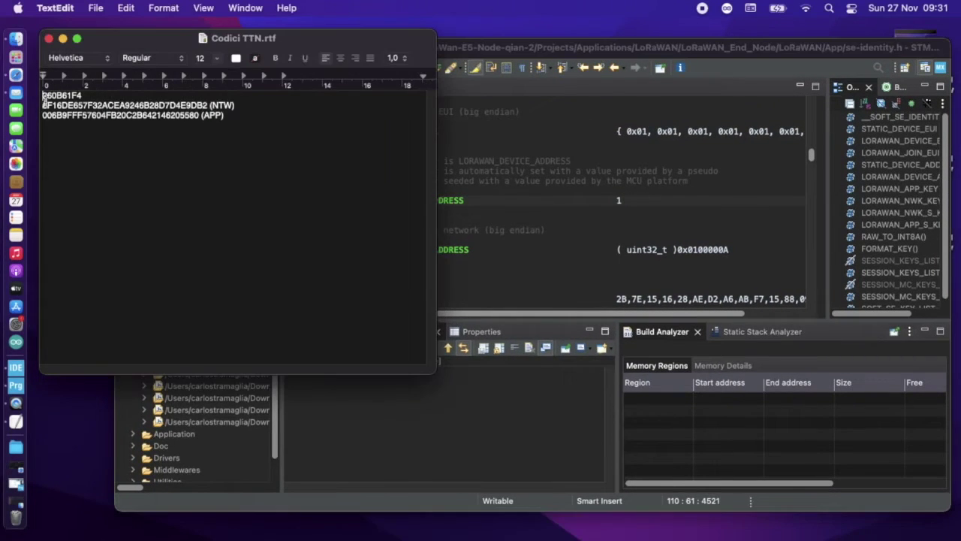
pyautogui.moveTo(43, 95); pyautogui.dragTo(81, 96)
pyautogui.press('super+c')
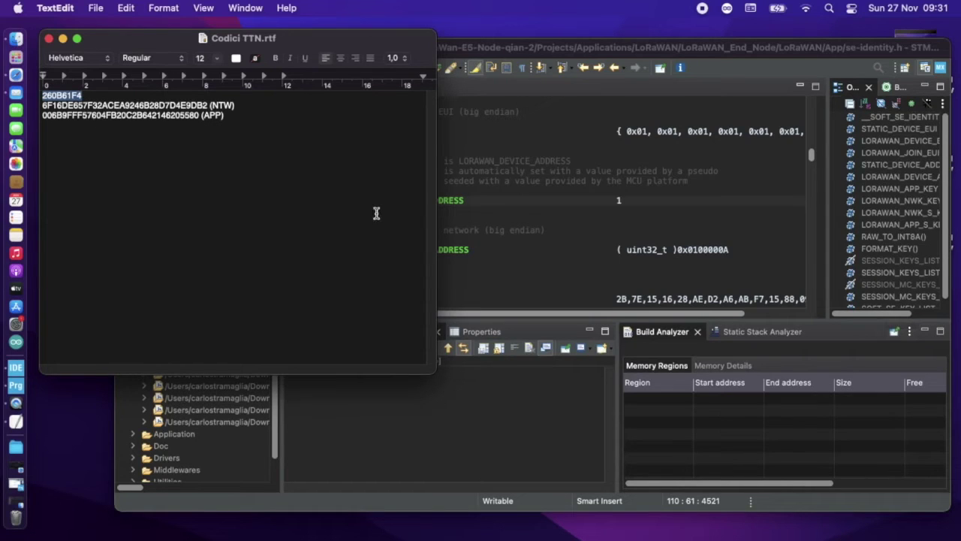
pyautogui.click(675, 263)
pyautogui.moveTo(689, 250); pyautogui.dragTo(730, 249)
pyautogui.press('super+v')
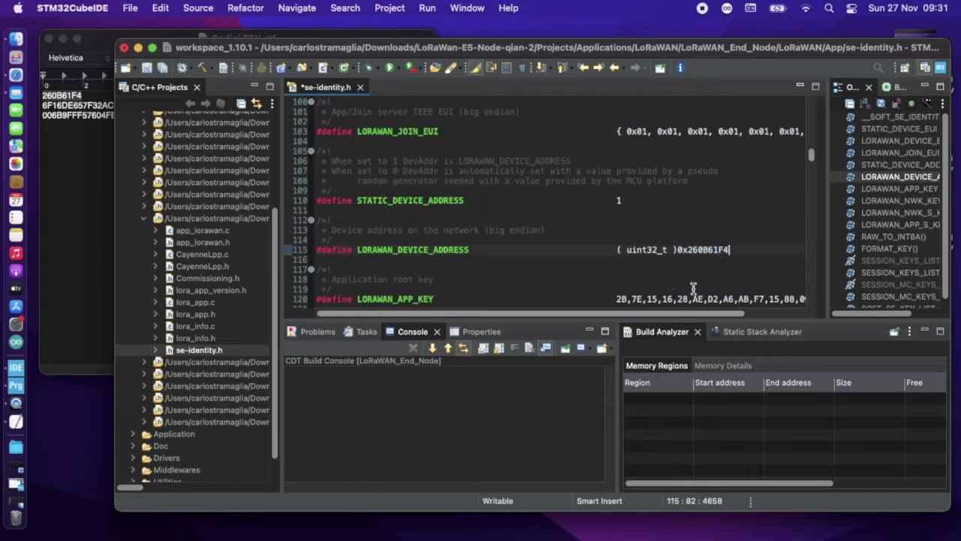
# Step: Copy the application session key marked APP from Codici TTN.rtf and return to the key definitions in se-identity.h
pyautogui.scroll(-2, 538, 250)
pyautogui.scroll(-3, 537, 250)
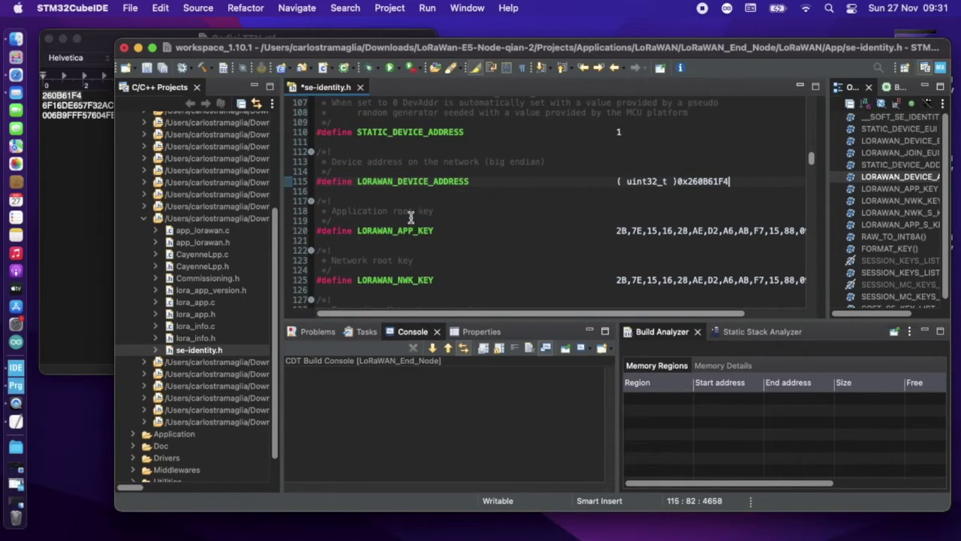
pyautogui.click(62, 144)
pyautogui.moveTo(42, 106); pyautogui.dragTo(156, 107)
pyautogui.moveTo(43, 115); pyautogui.dragTo(200, 117)
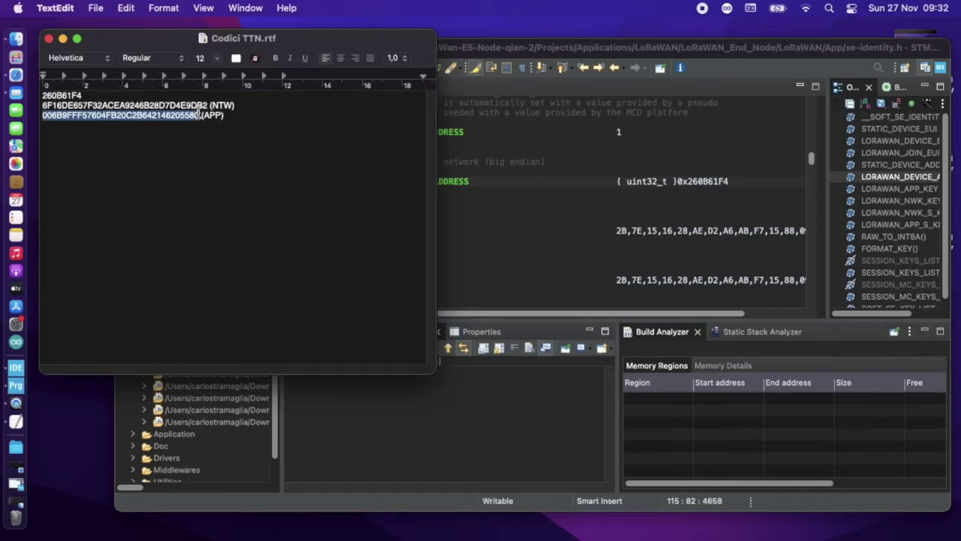
pyautogui.press('super+c')
pyautogui.click(517, 253)
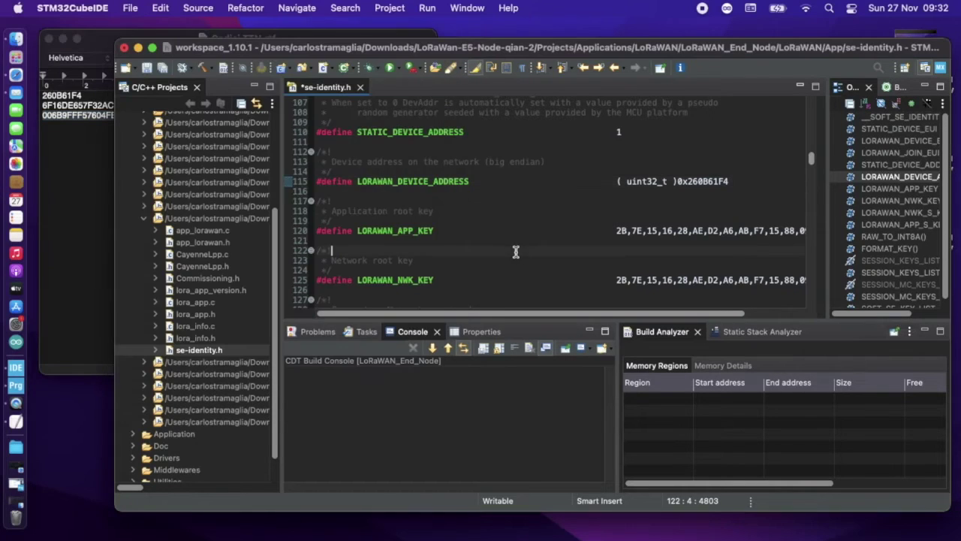